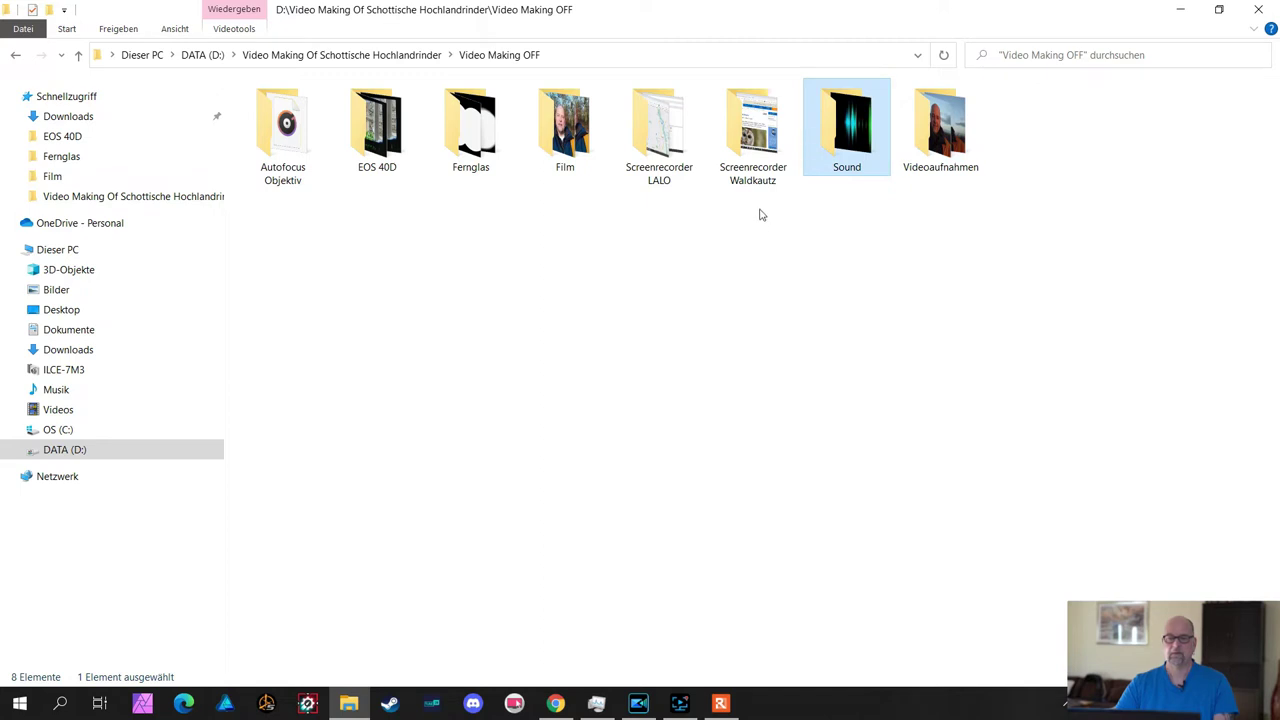
# Look through the Video Making OFF subfolders, checking the contents of the Fernglas and EOS 40D folders
pyautogui.moveTo(757, 185)
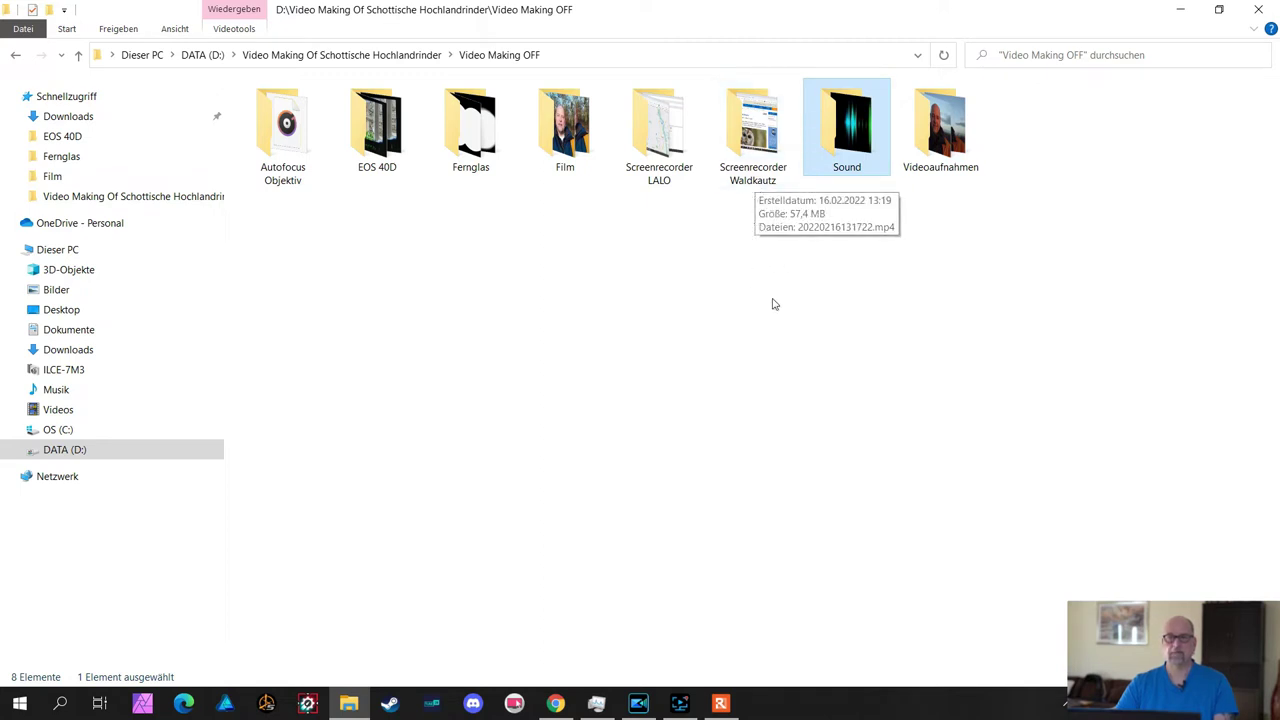
pyautogui.click(770, 172)
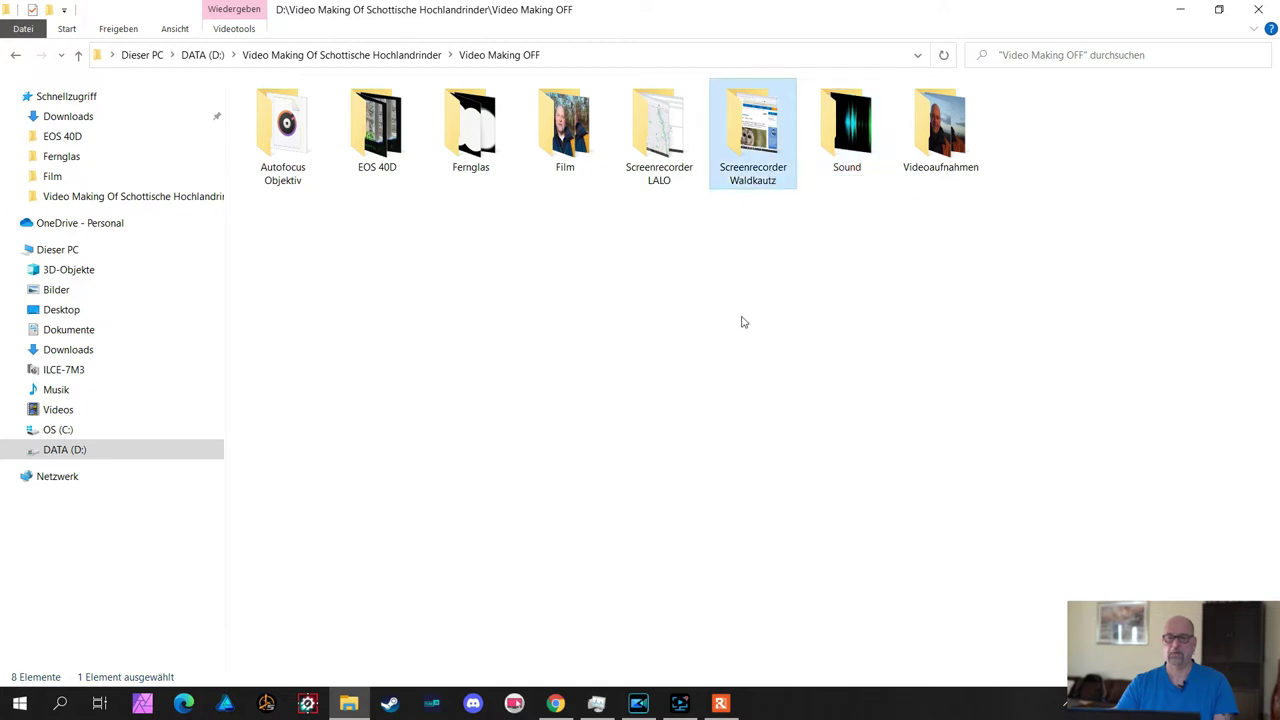
pyautogui.press('Left')
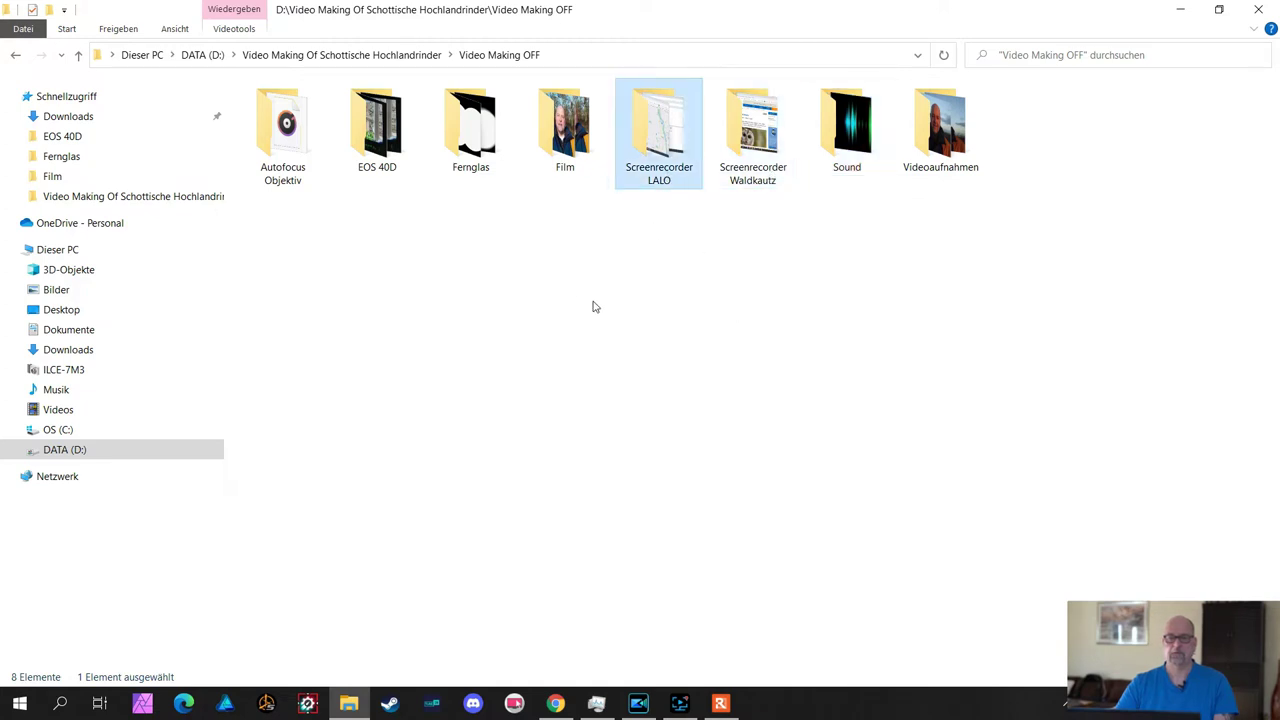
pyautogui.doubleClick(474, 148)
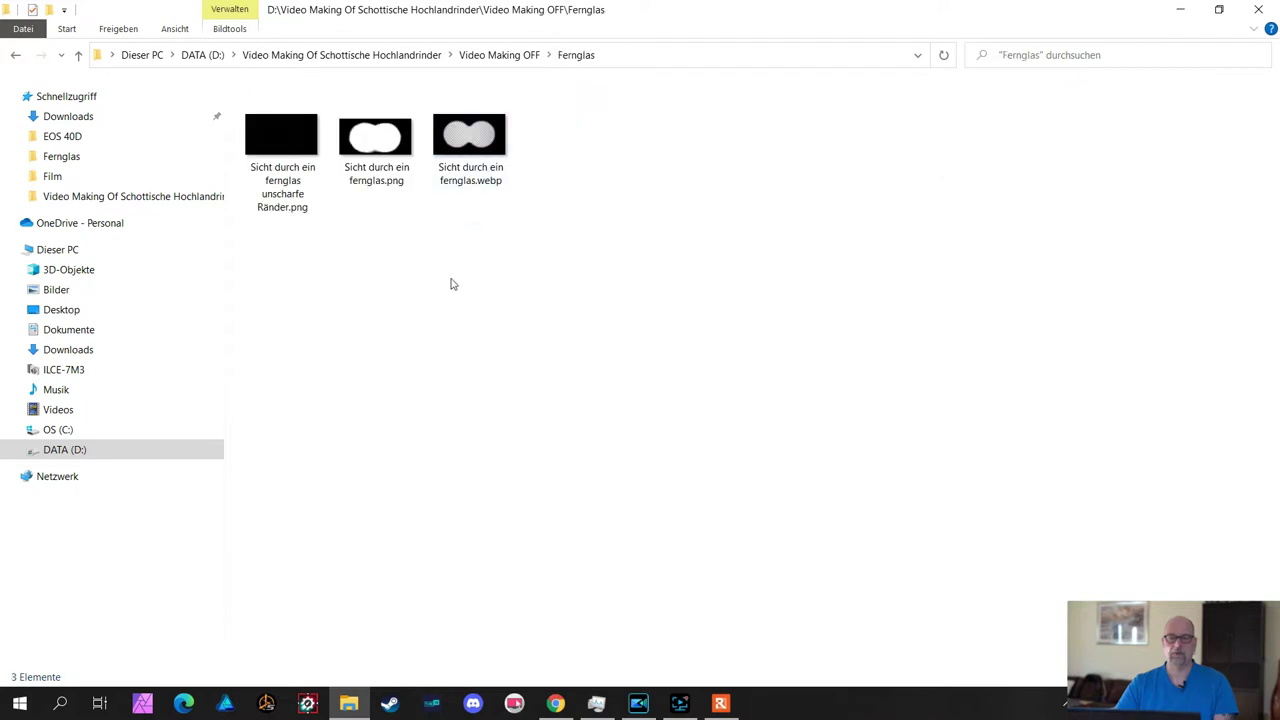
pyautogui.click(500, 58)
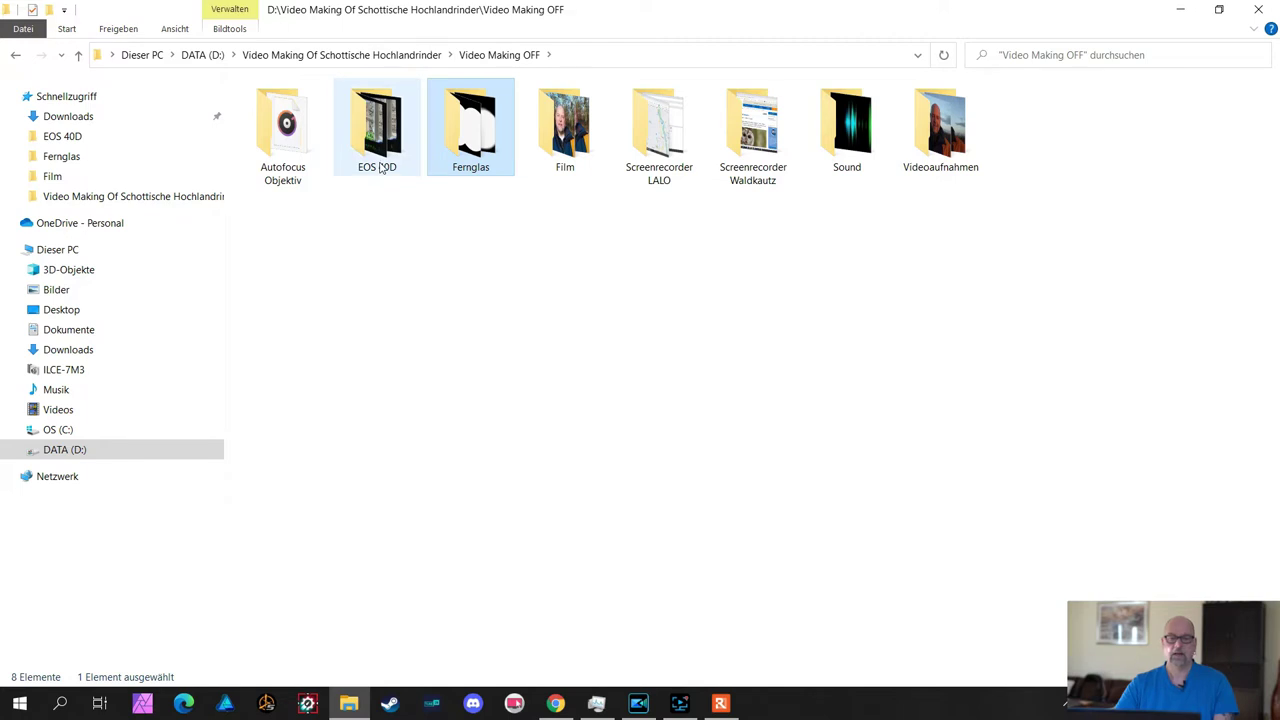
pyautogui.doubleClick(379, 150)
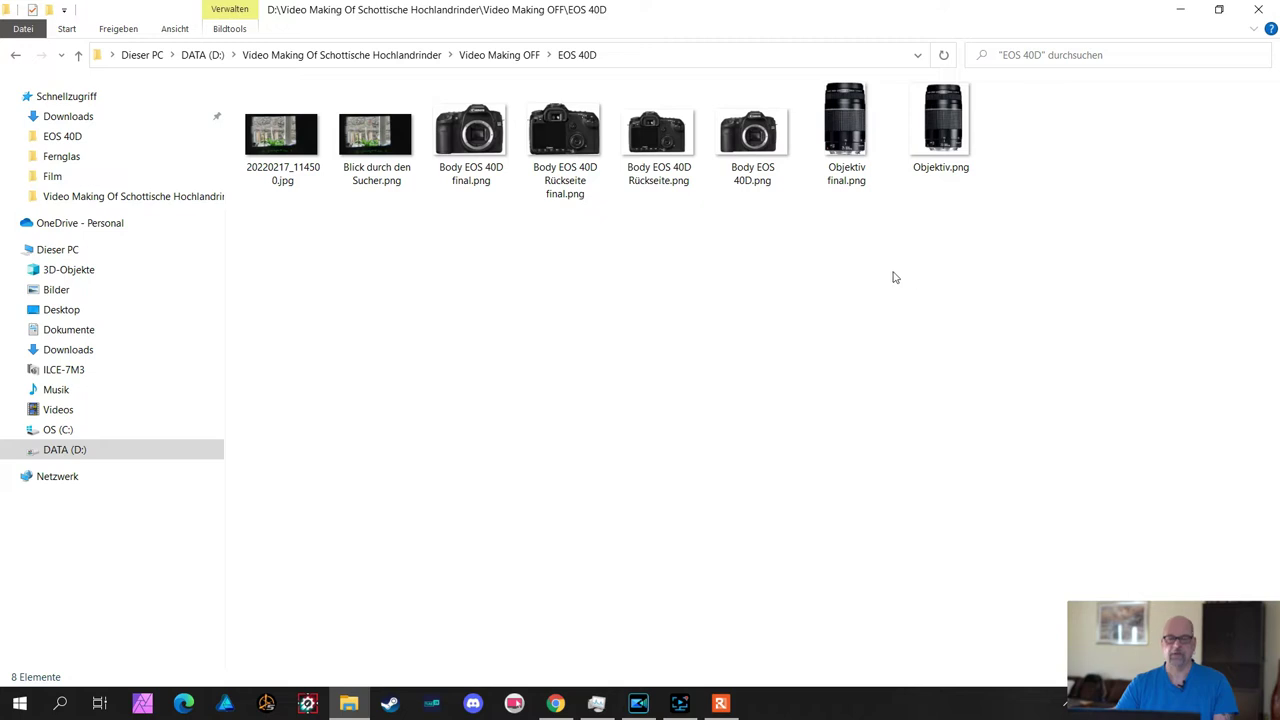
pyautogui.click(314, 54)
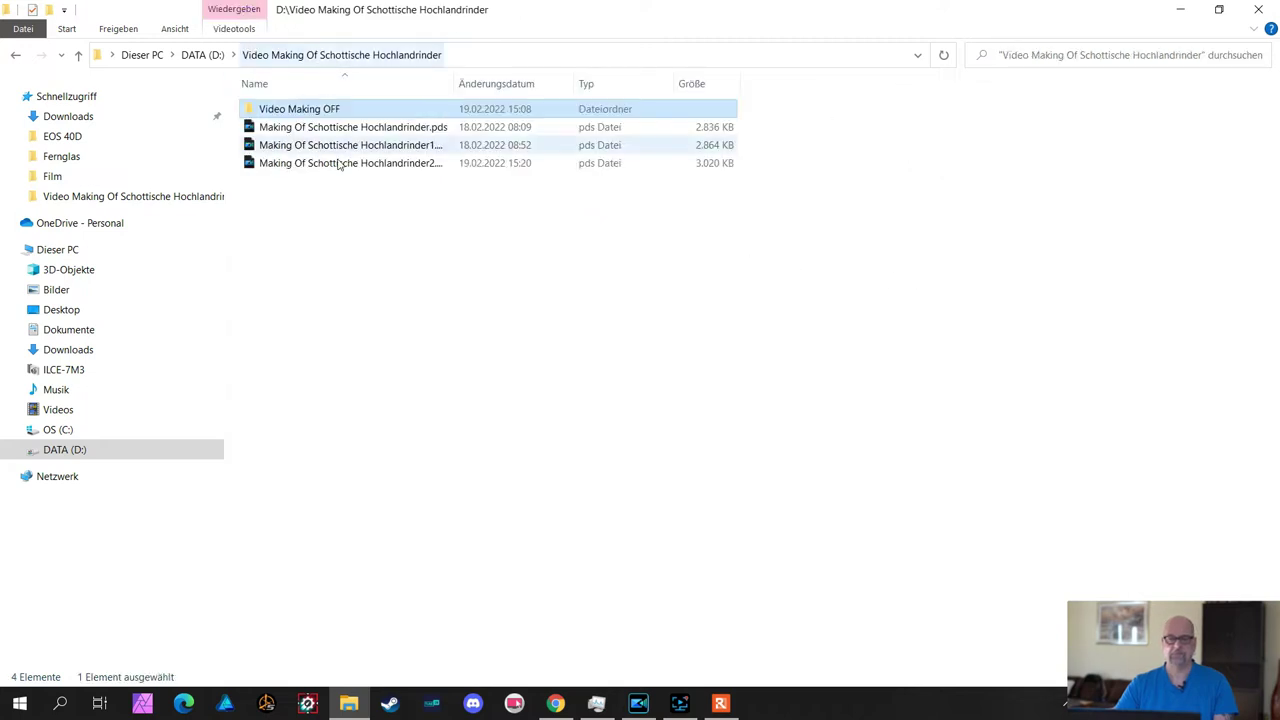
pyautogui.doubleClick(345, 108)
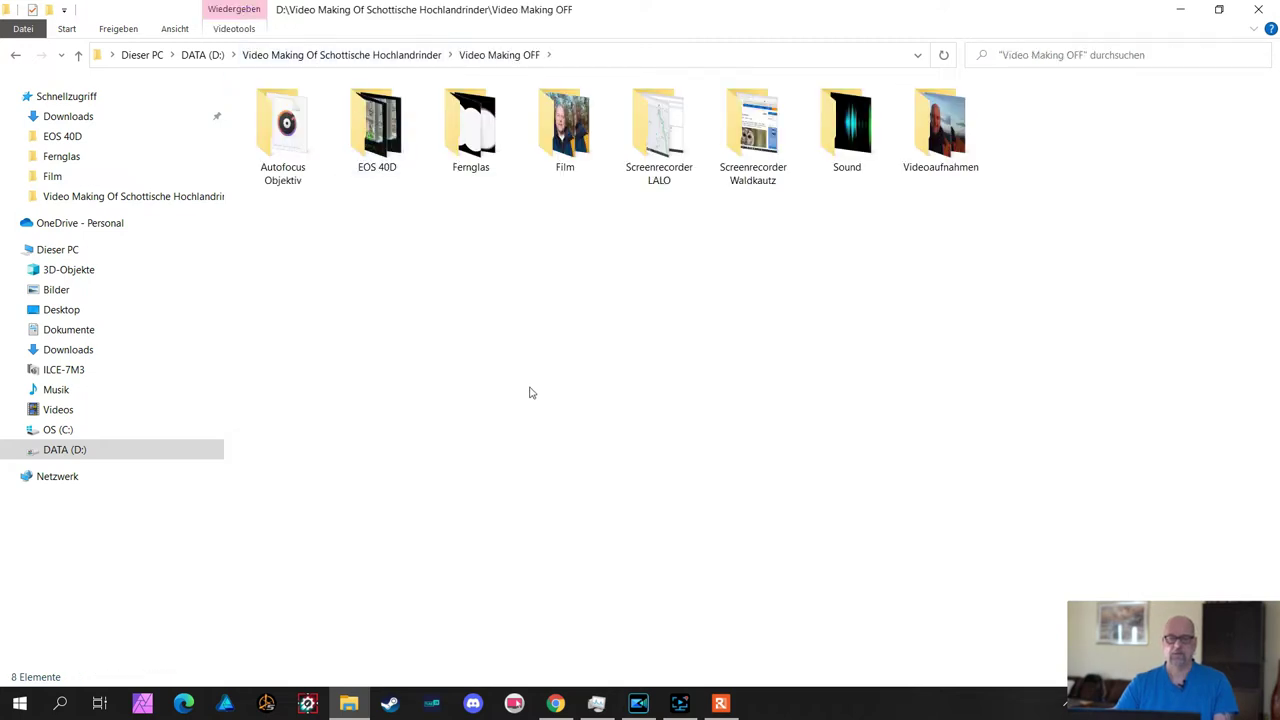
# Switch to PowerDirector and import the Video Making OFF media folder including subfolders, declining the JPG conversion for all raw images
pyautogui.click(640, 705)
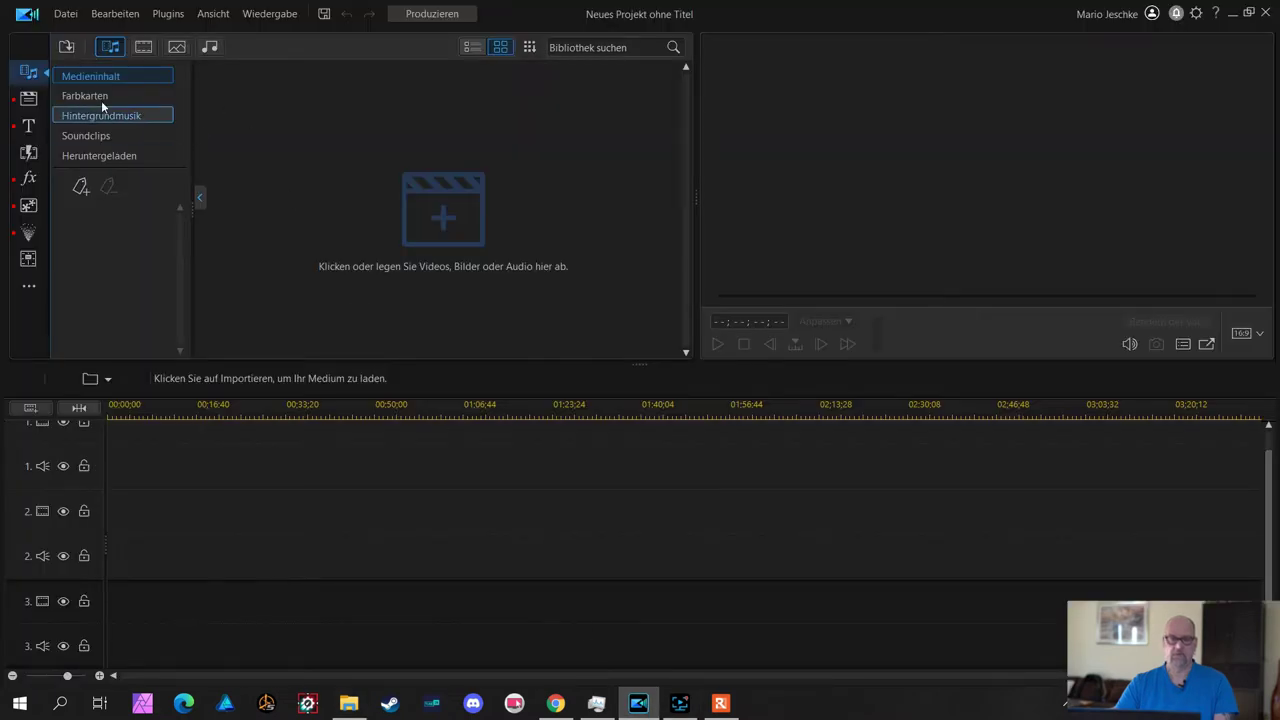
pyautogui.click(65, 48)
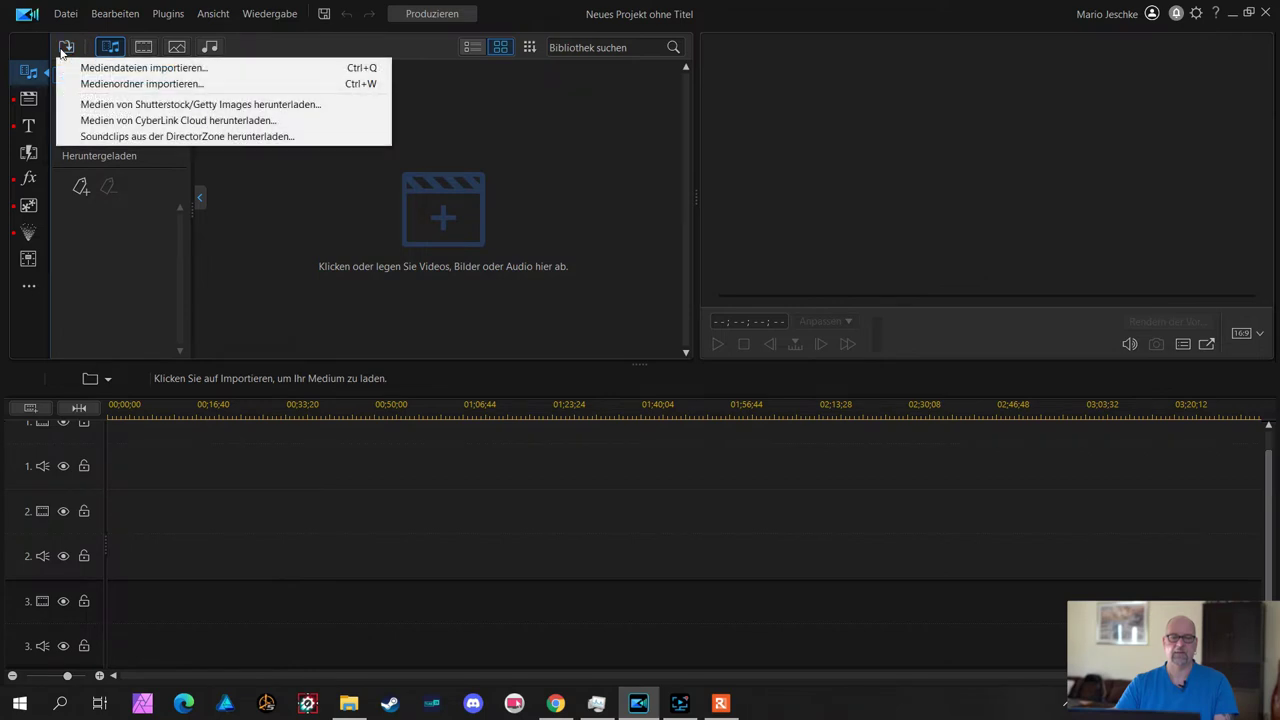
pyautogui.click(105, 85)
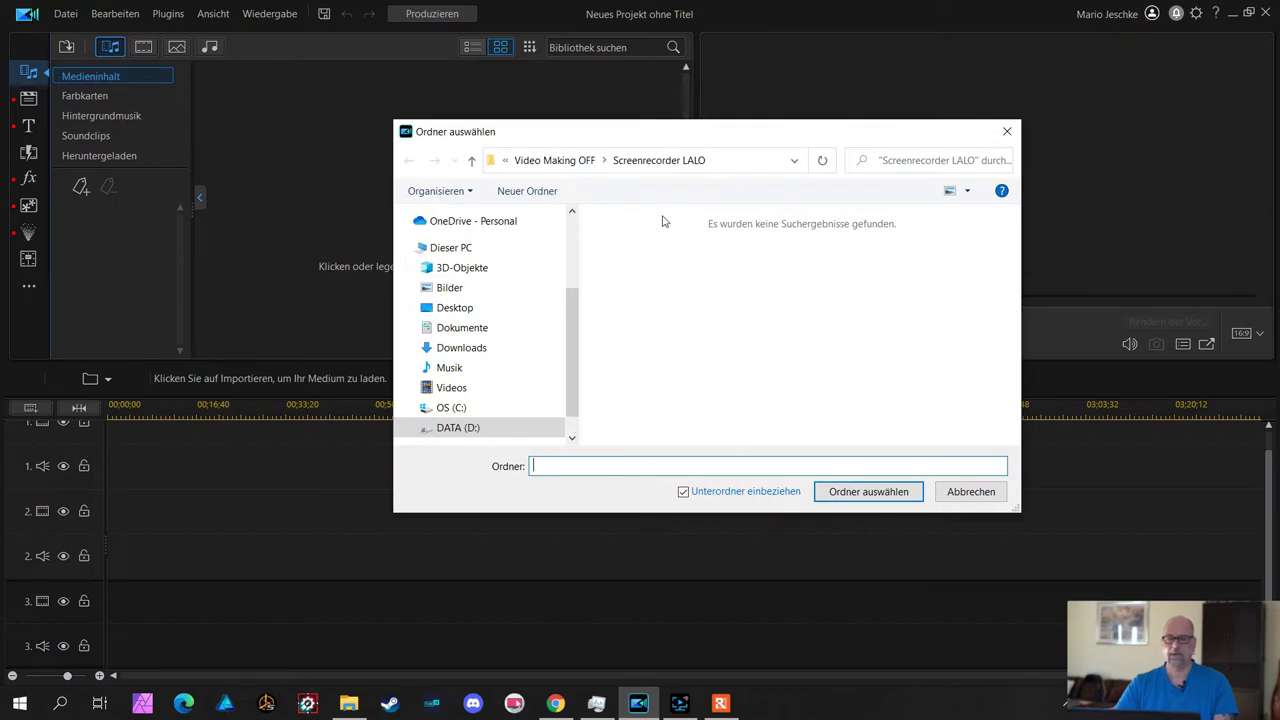
pyautogui.click(580, 161)
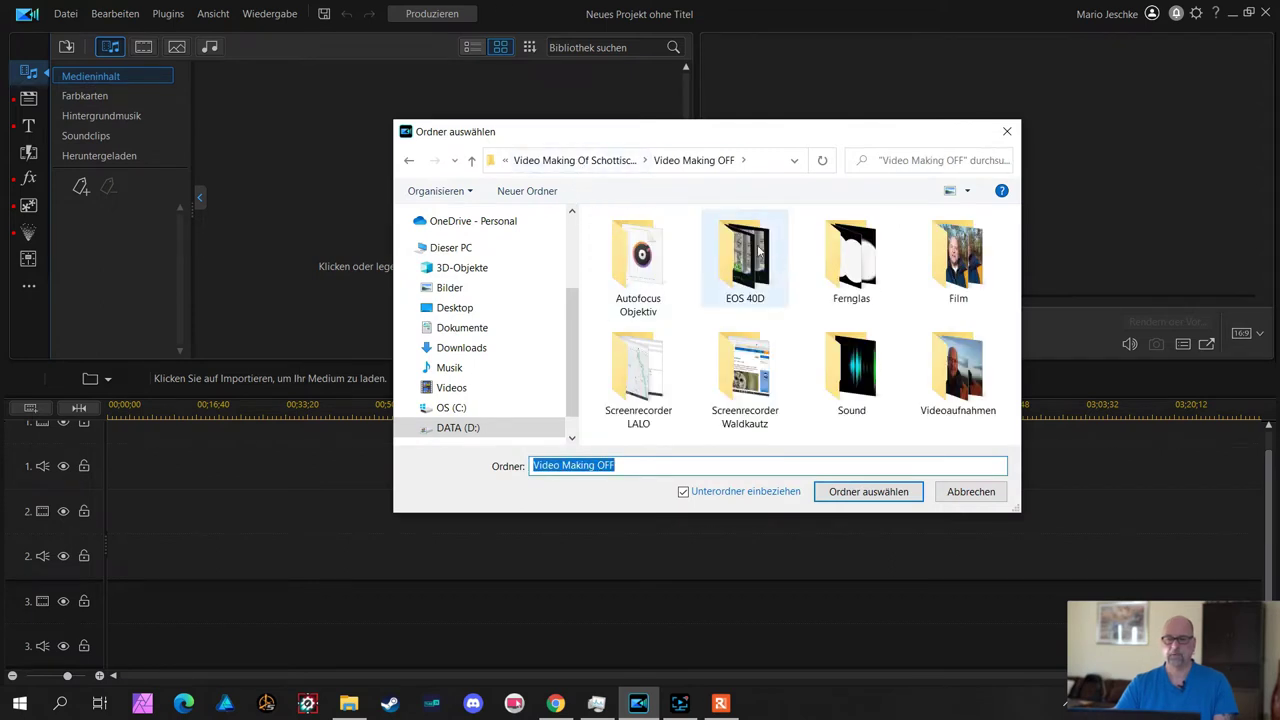
pyautogui.click(570, 161)
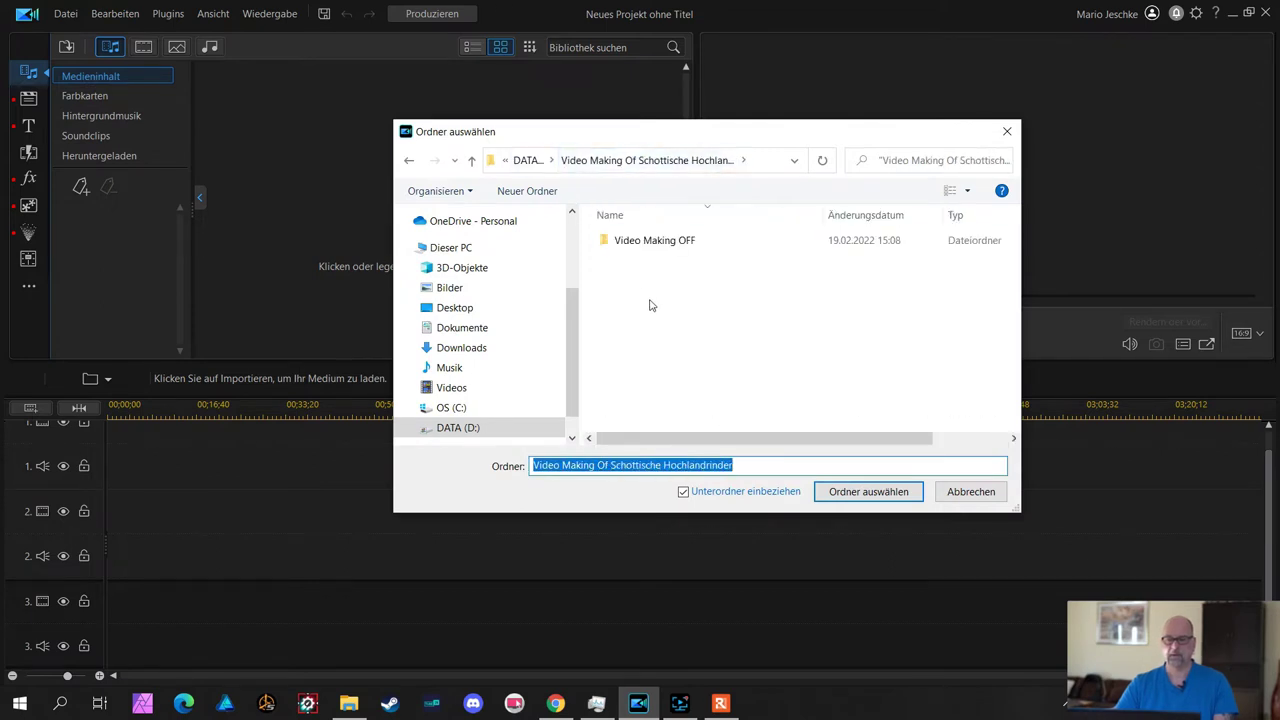
pyautogui.doubleClick(648, 246)
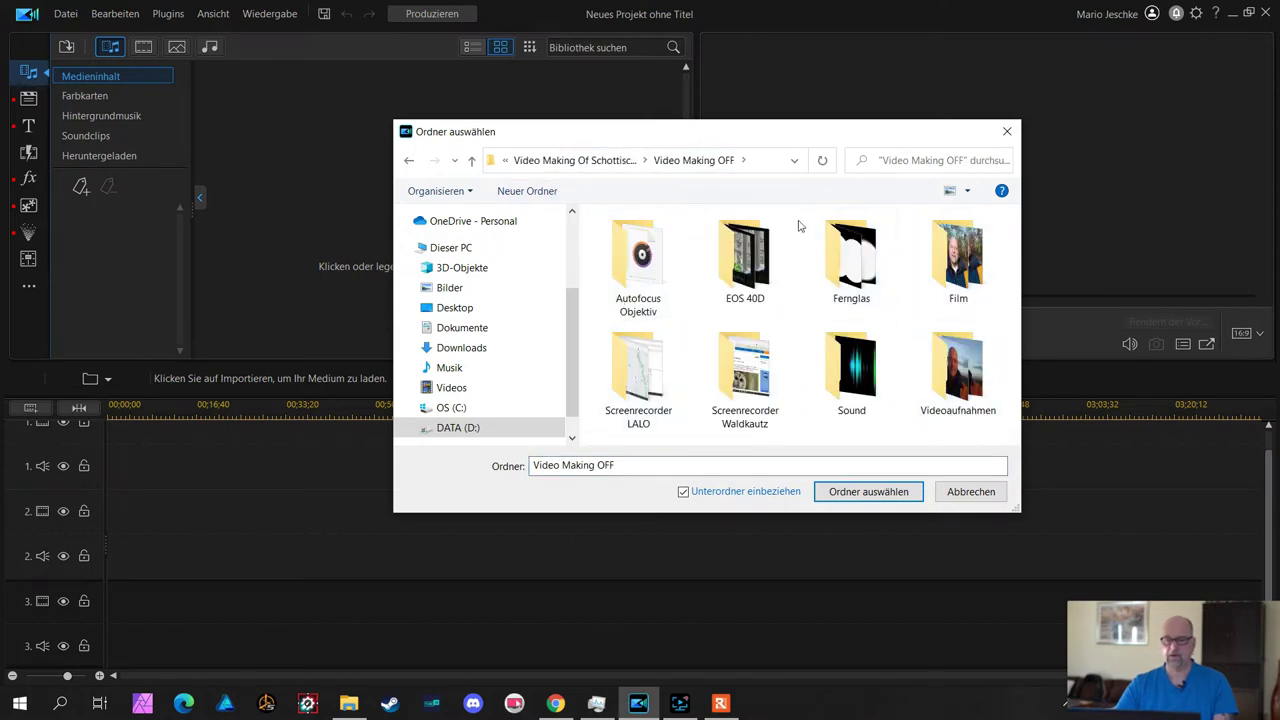
pyautogui.click(877, 491)
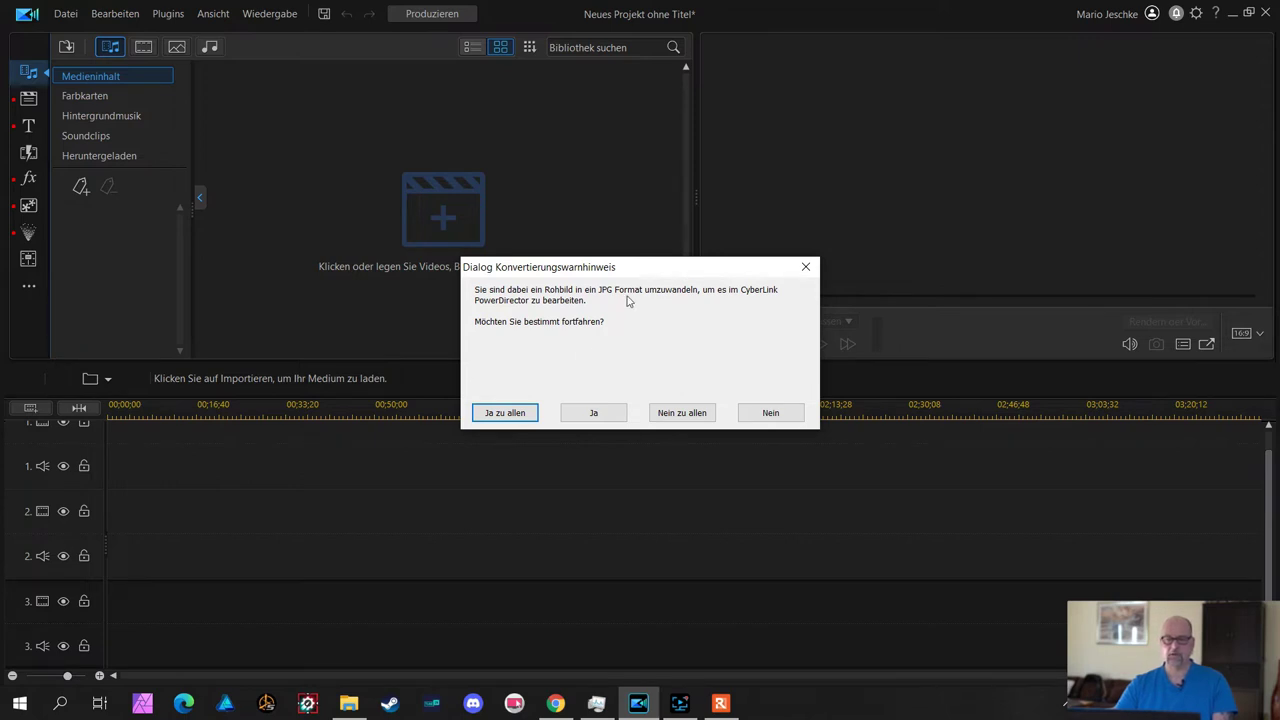
pyautogui.click(677, 413)
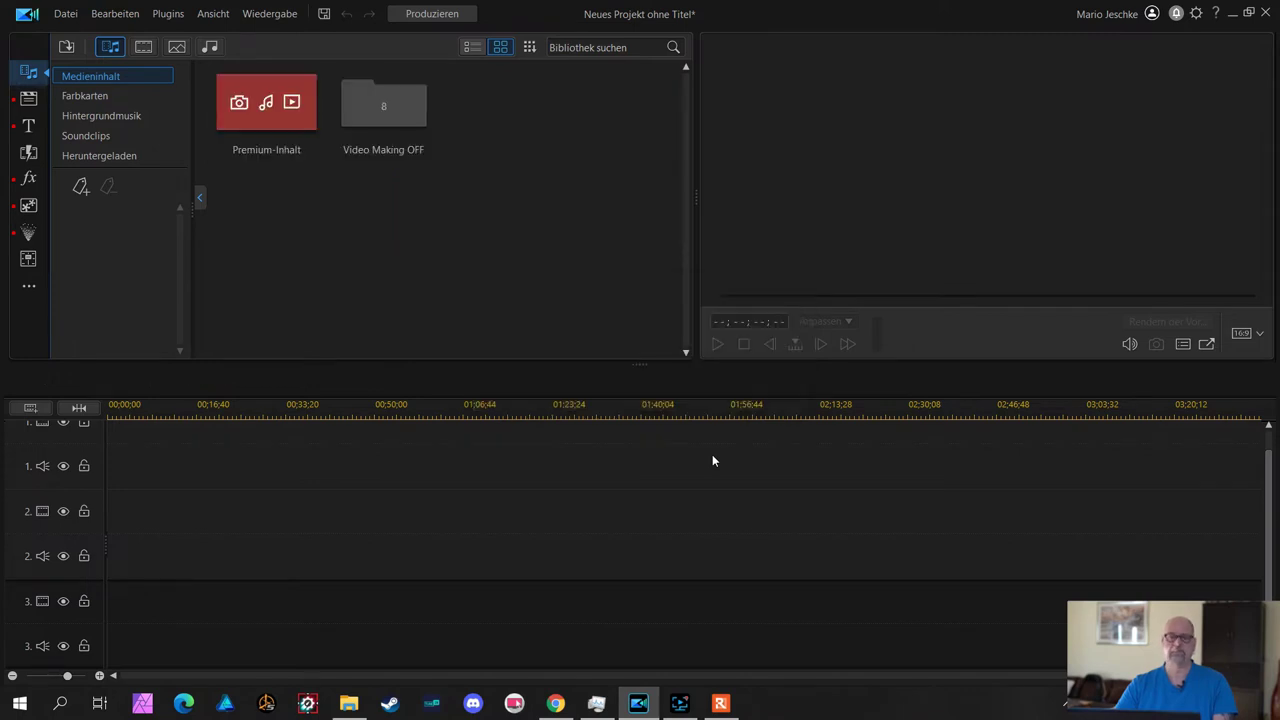
# Open the imported Video Making OFF folder in the media library and examine the clips' properties and proxy file status
pyautogui.doubleClick(414, 126)
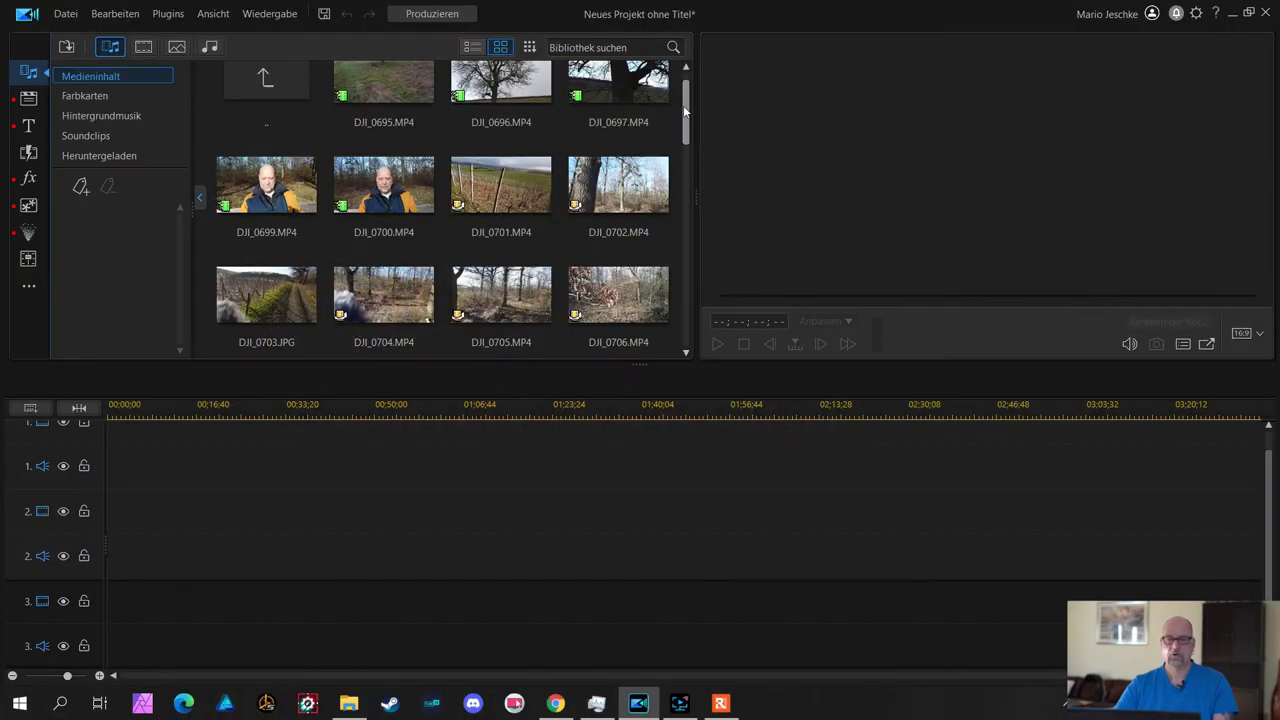
pyautogui.scroll(1, 686, 105)
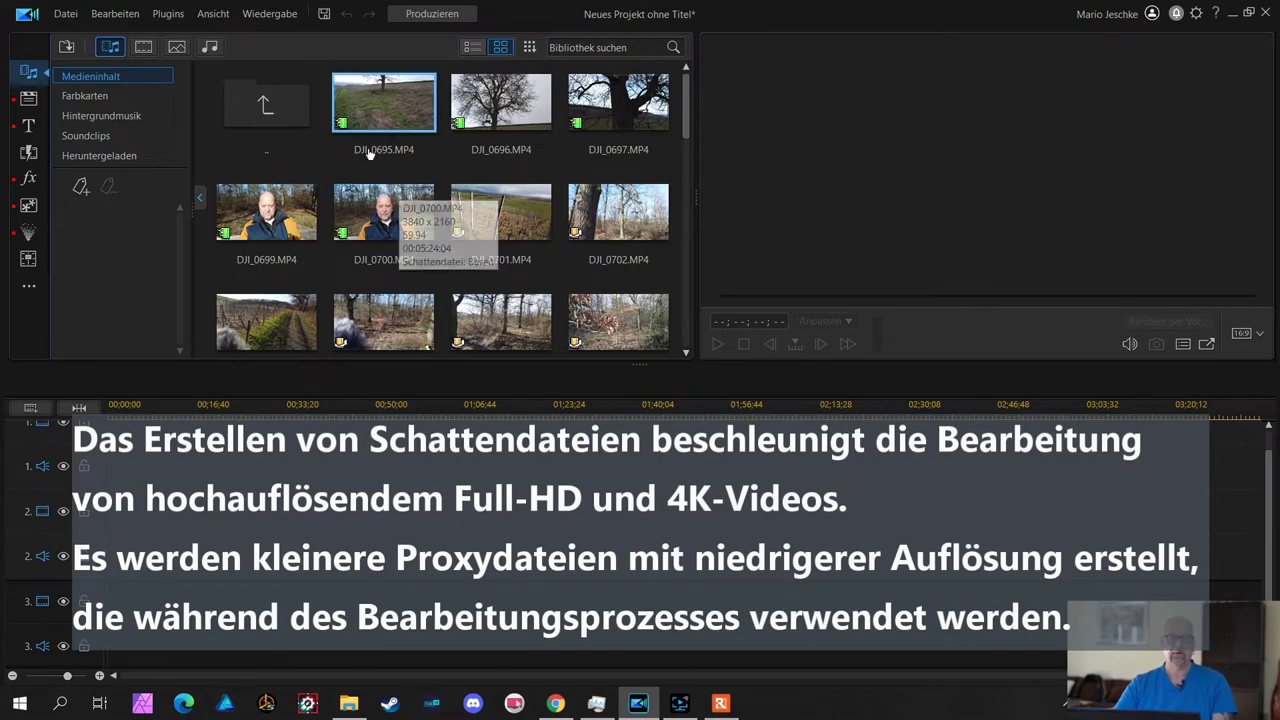
pyautogui.moveTo(344, 128)
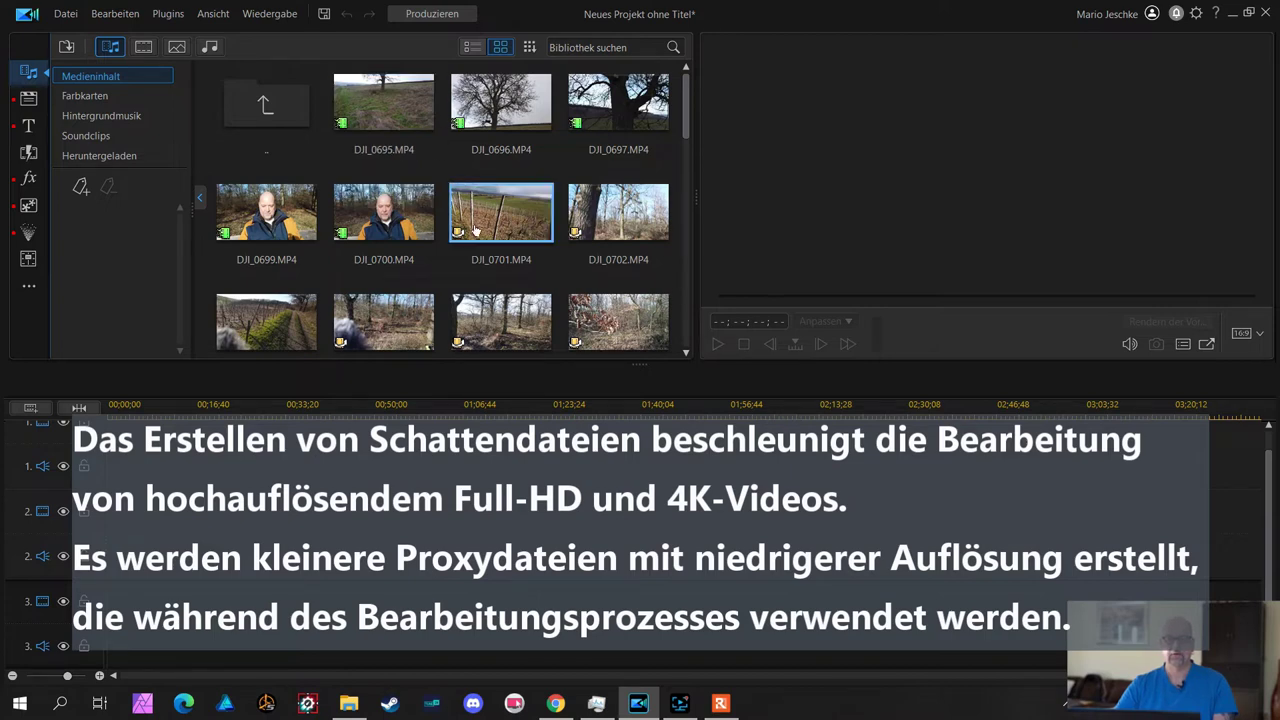
pyautogui.moveTo(461, 234)
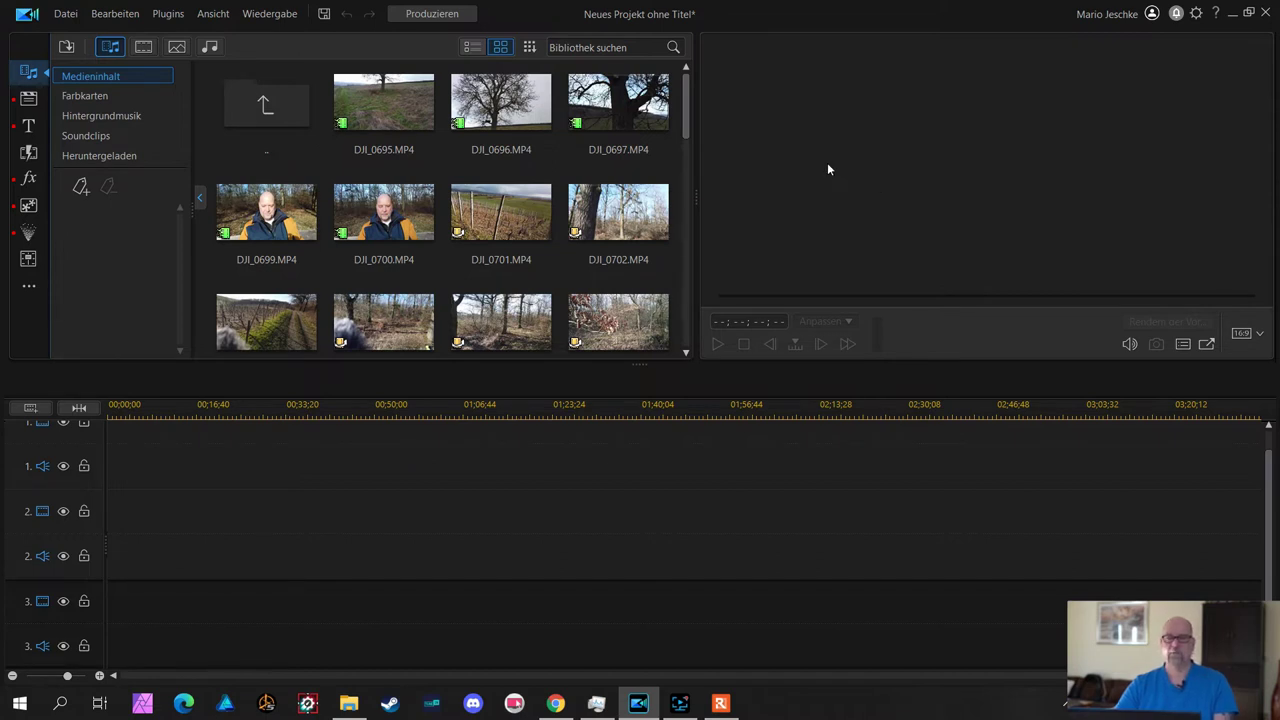
# Set the timeline frame rate to 50 FPS (PAL) in the general preferences
pyautogui.click(1197, 20)
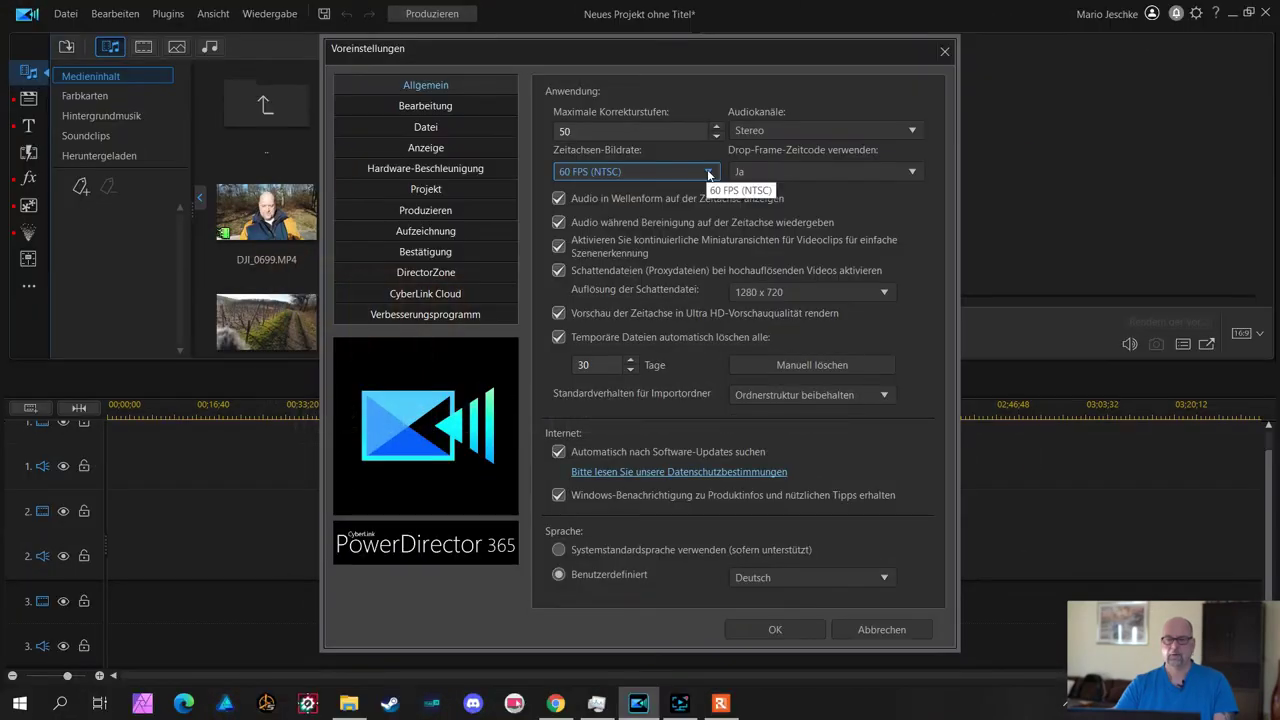
pyautogui.moveTo(688, 126); pyautogui.dragTo(529, 121)
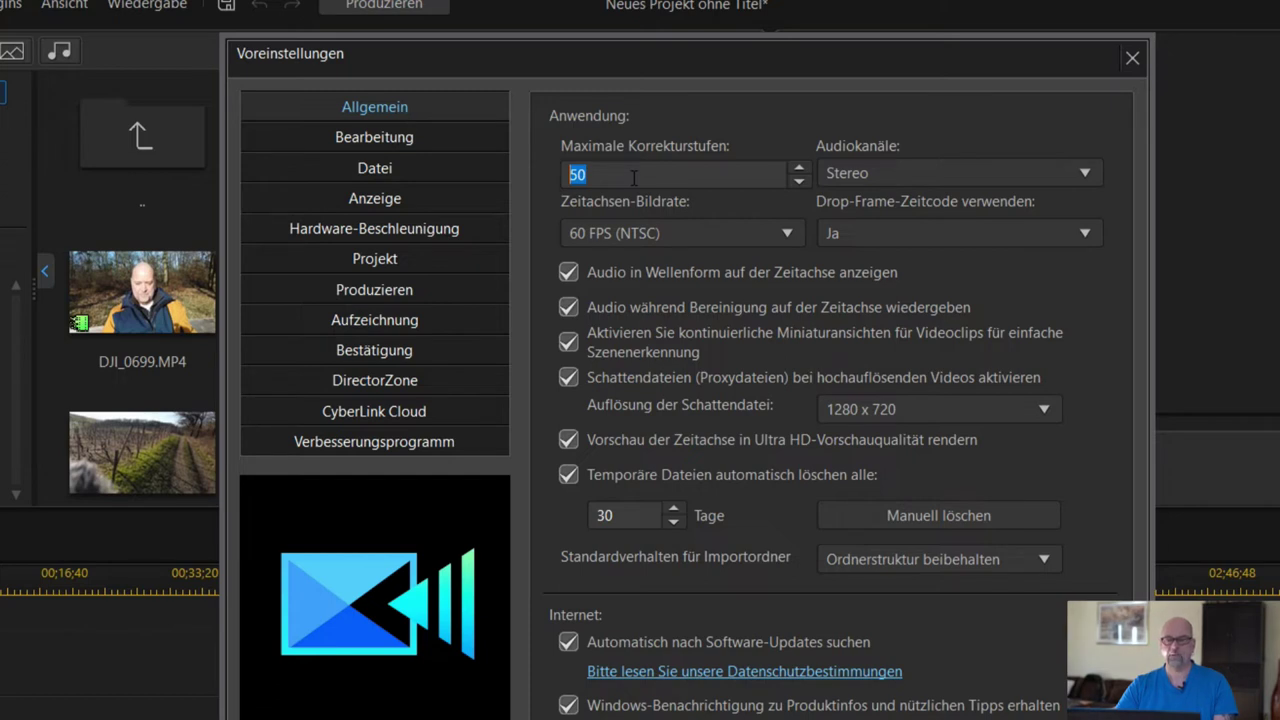
pyautogui.click(790, 234)
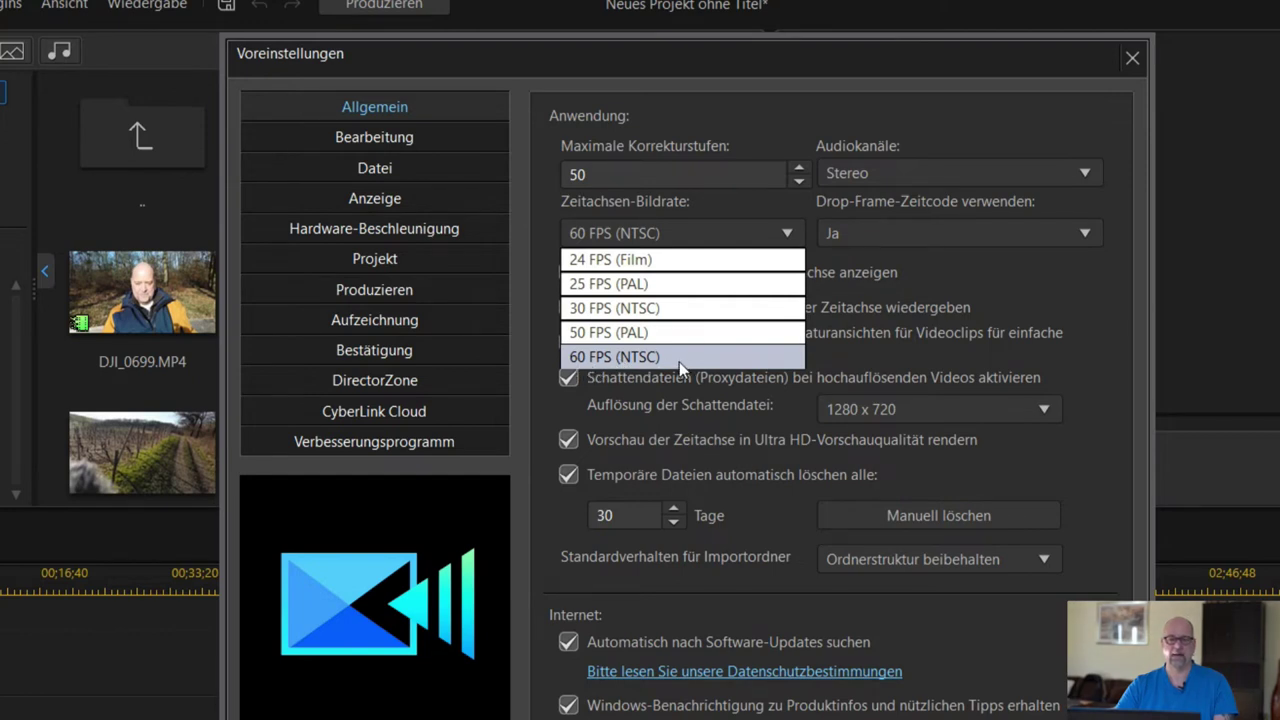
pyautogui.click(619, 337)
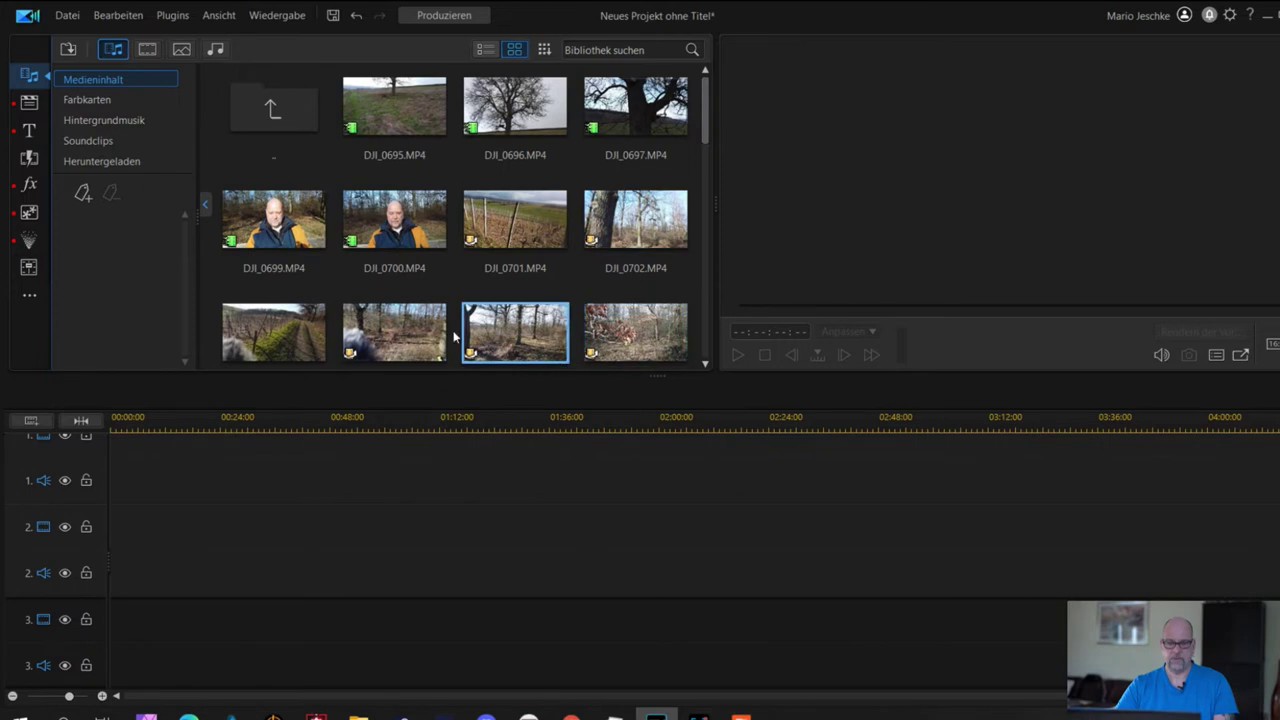
# Set the timeline frame rate to 60 FPS (NTSC) in the general preferences and inspect the available proxy file resolutions
pyautogui.moveTo(445, 331)
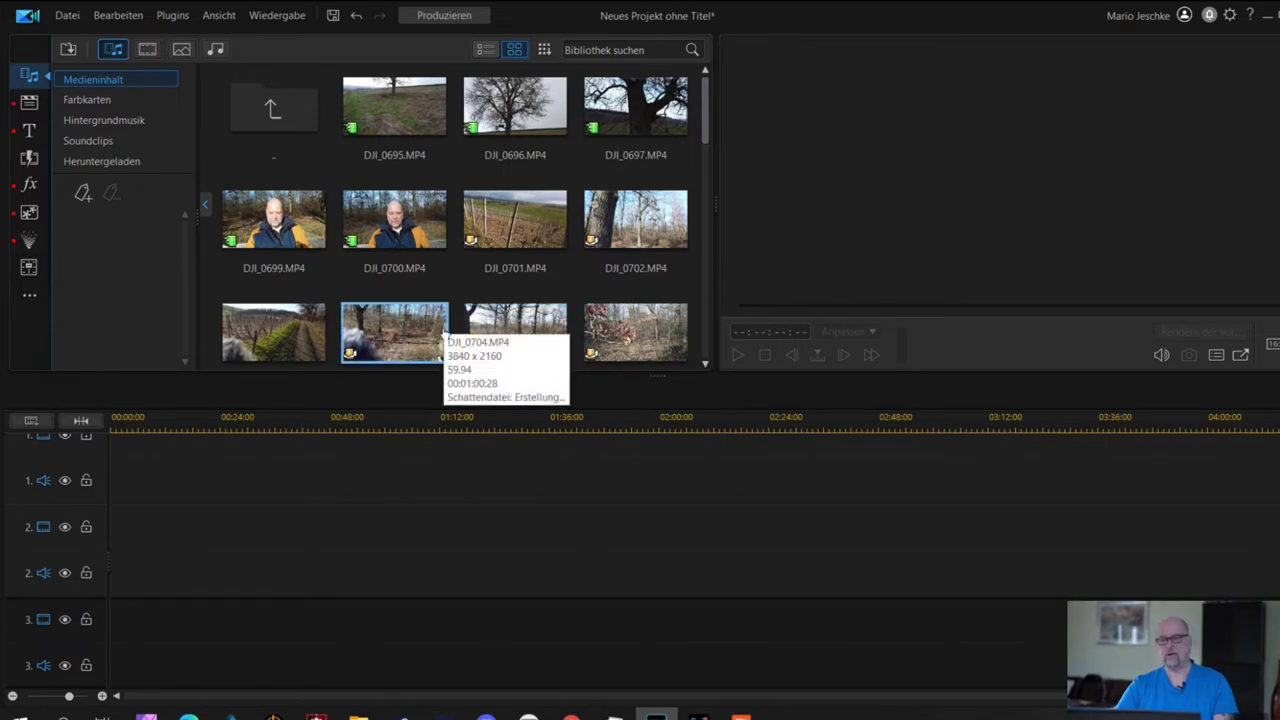
pyautogui.click(1230, 15)
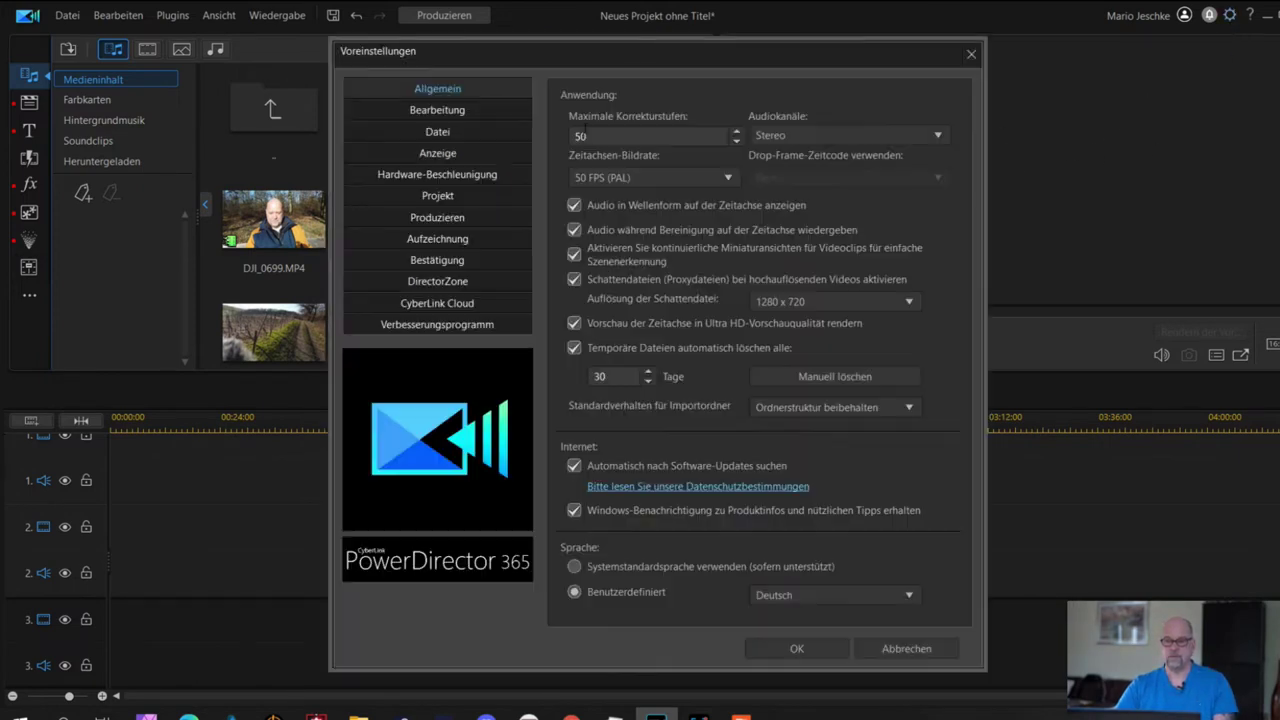
pyautogui.click(735, 177)
pyautogui.click(673, 265)
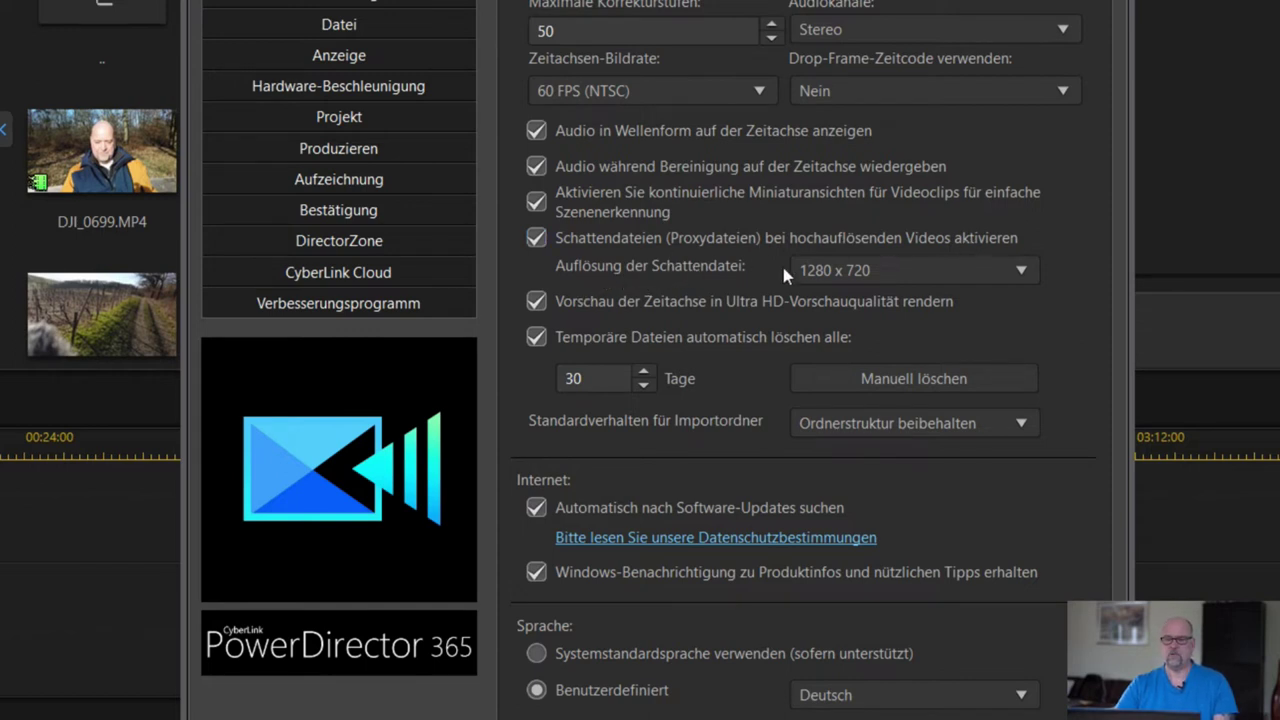
pyautogui.click(1026, 270)
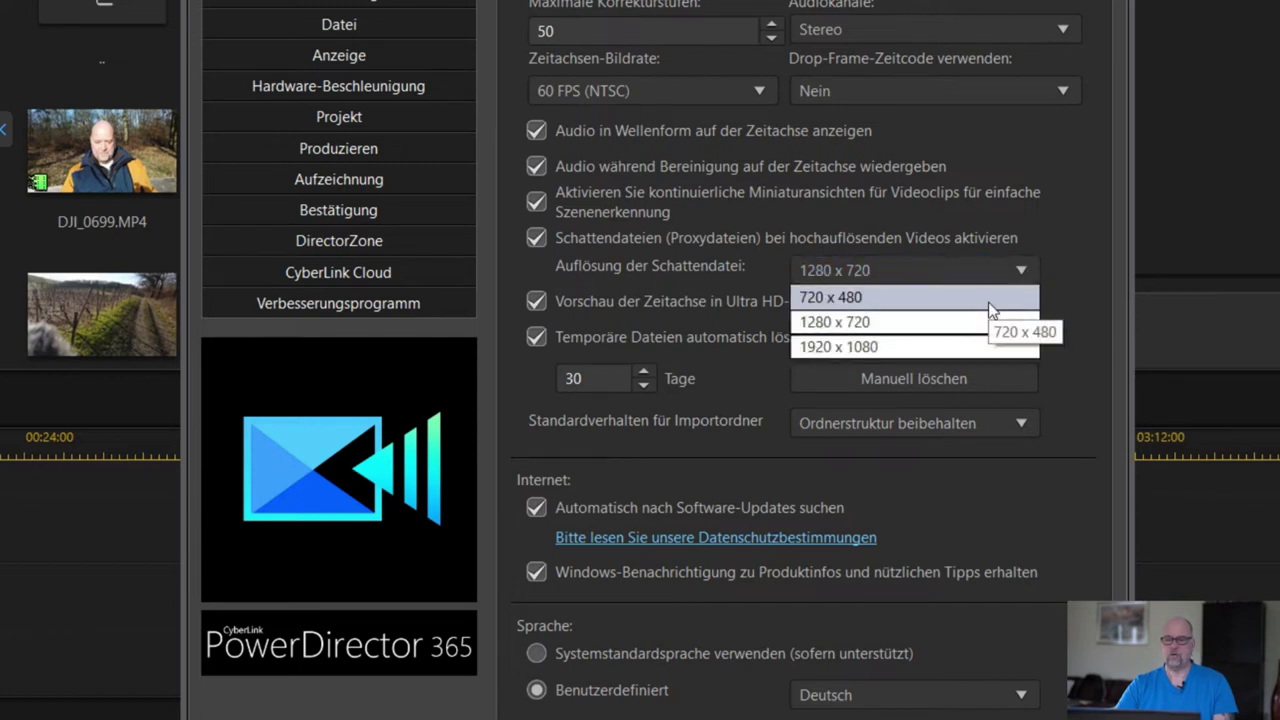
pyautogui.click(1063, 270)
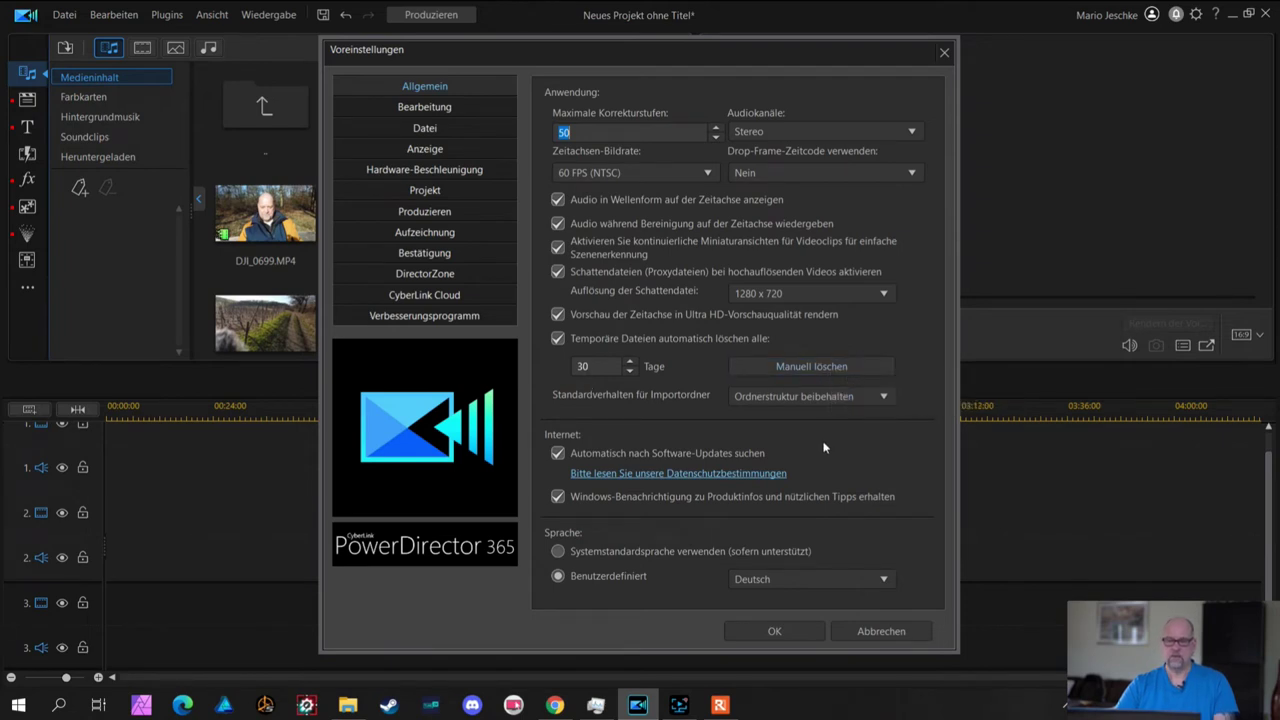
# Review the file, display and project preferences and apply the preference changes
pyautogui.click(425, 131)
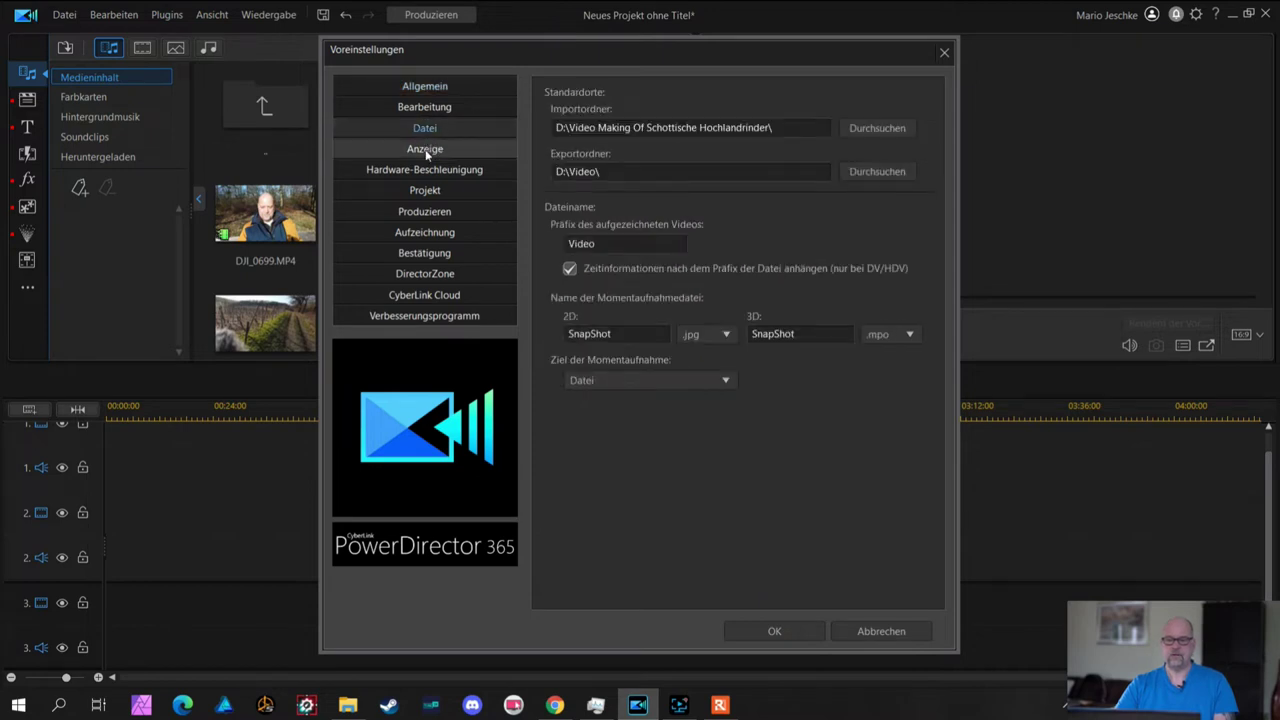
pyautogui.click(425, 149)
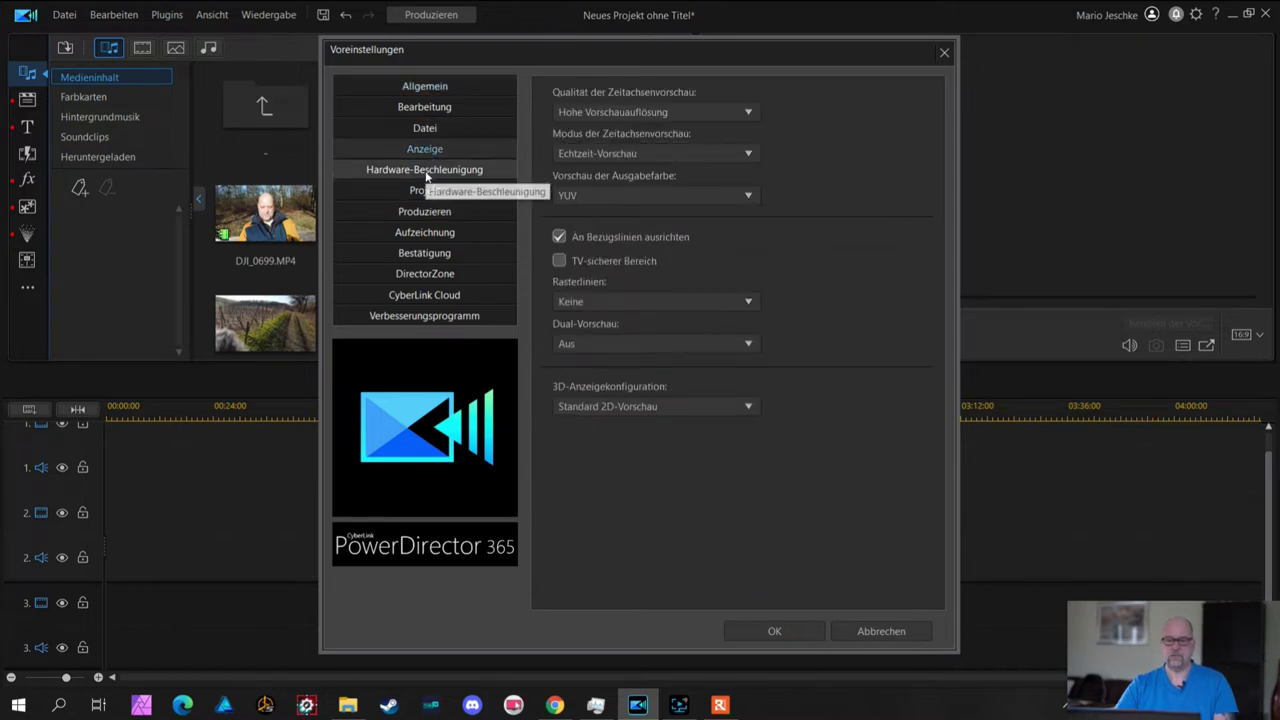
pyautogui.click(425, 193)
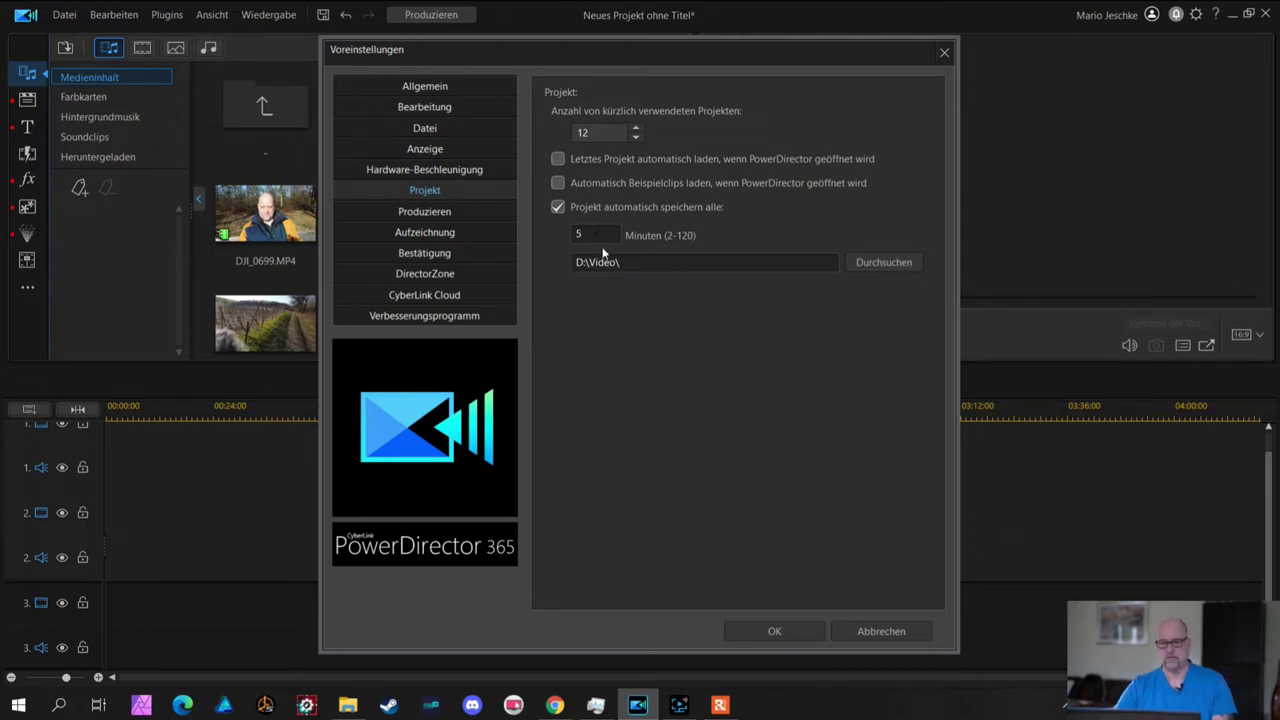
pyautogui.click(778, 631)
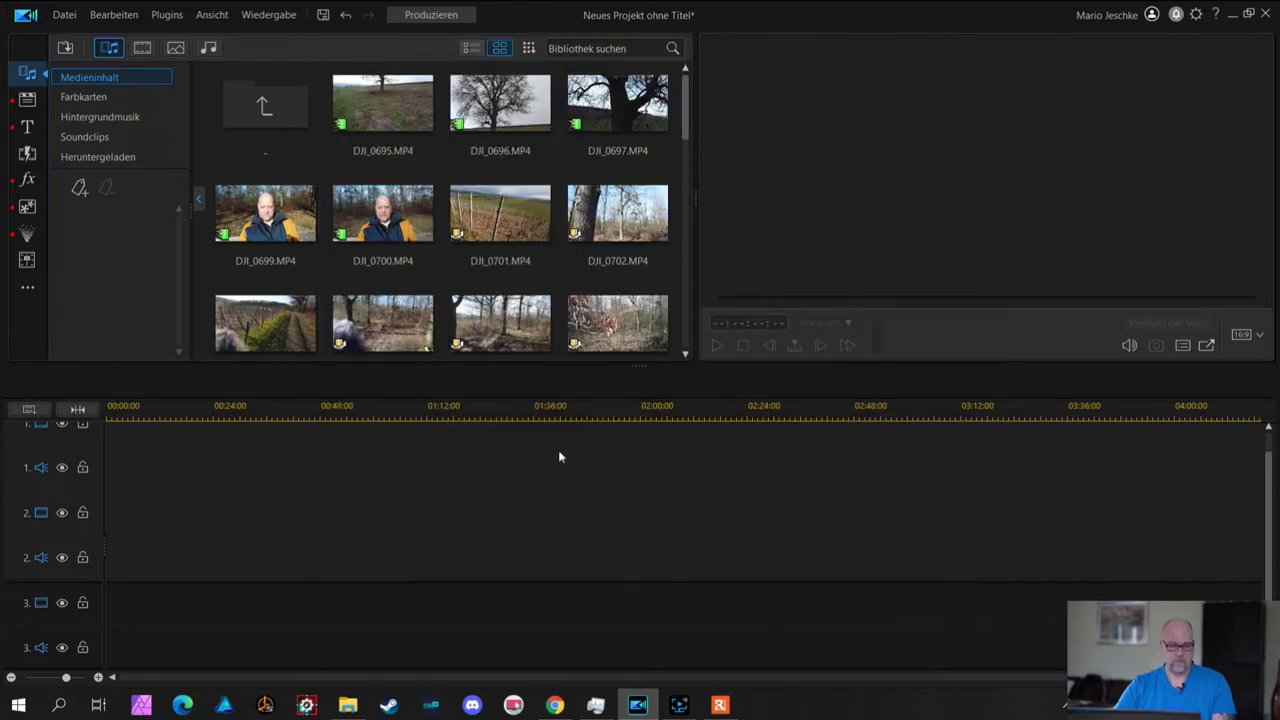
pyautogui.scroll(1, 760, 512)
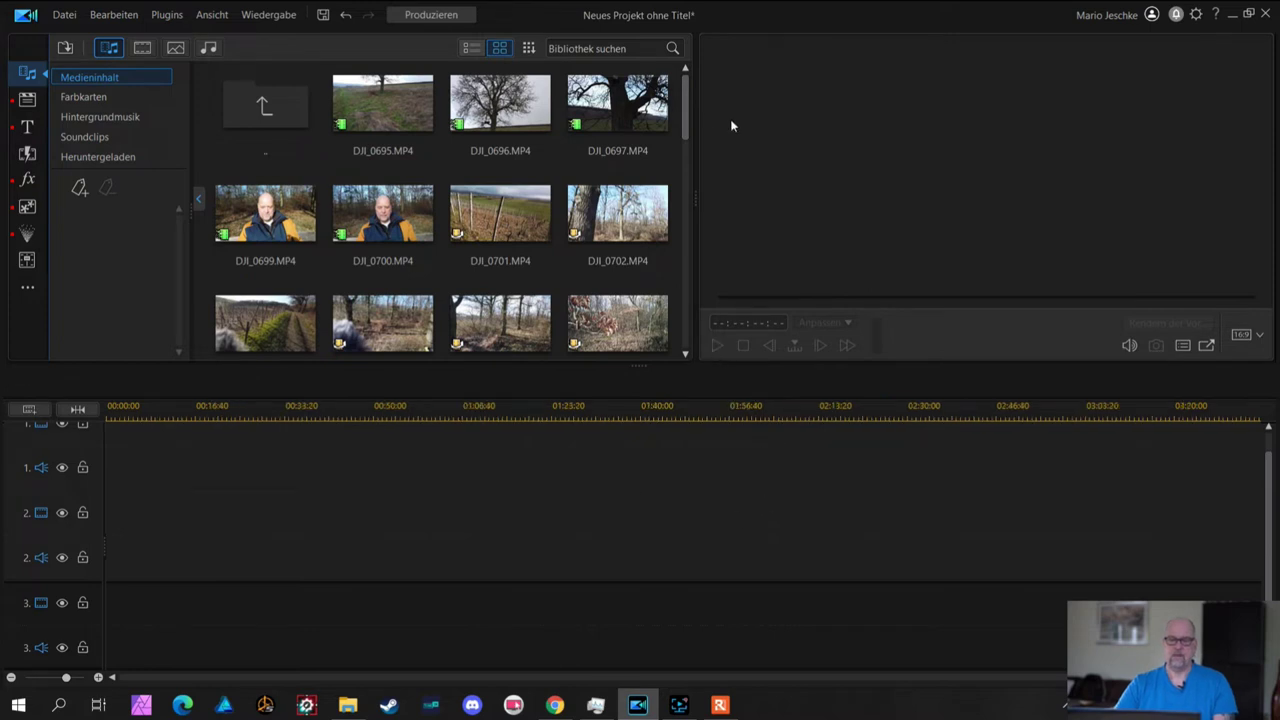
pyautogui.moveTo(688, 120); pyautogui.dragTo(694, 61)
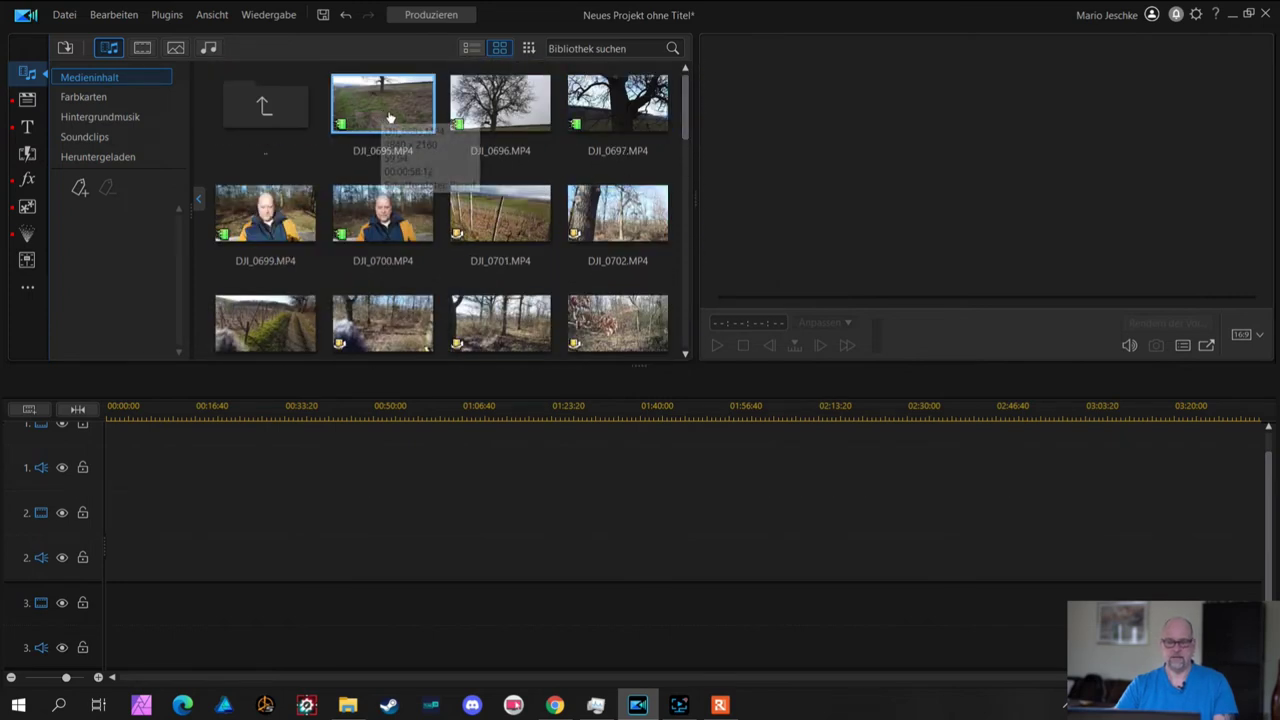
# Place DJI_0695.MP4 at the start of video track 1 and enable Videostabilisator and Beleuchtungsanpassung for it
pyautogui.moveTo(389, 106); pyautogui.dragTo(137, 474)
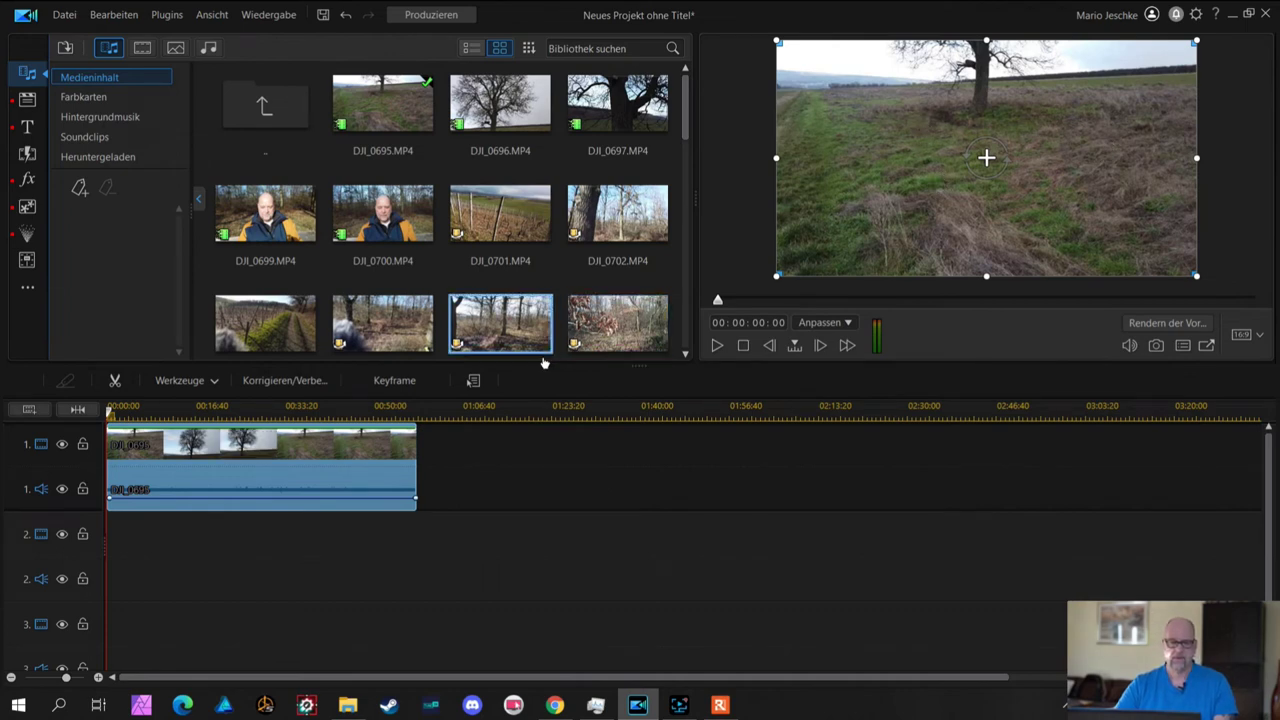
pyautogui.click(285, 383)
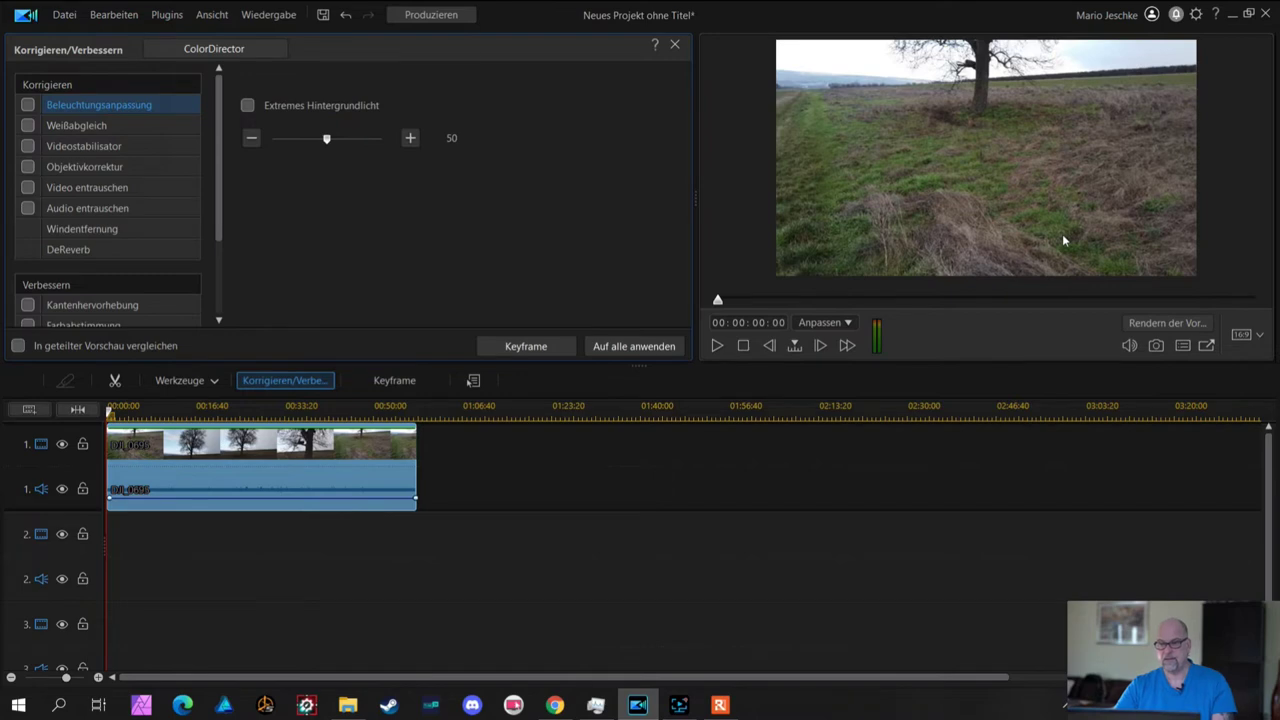
pyautogui.click(28, 147)
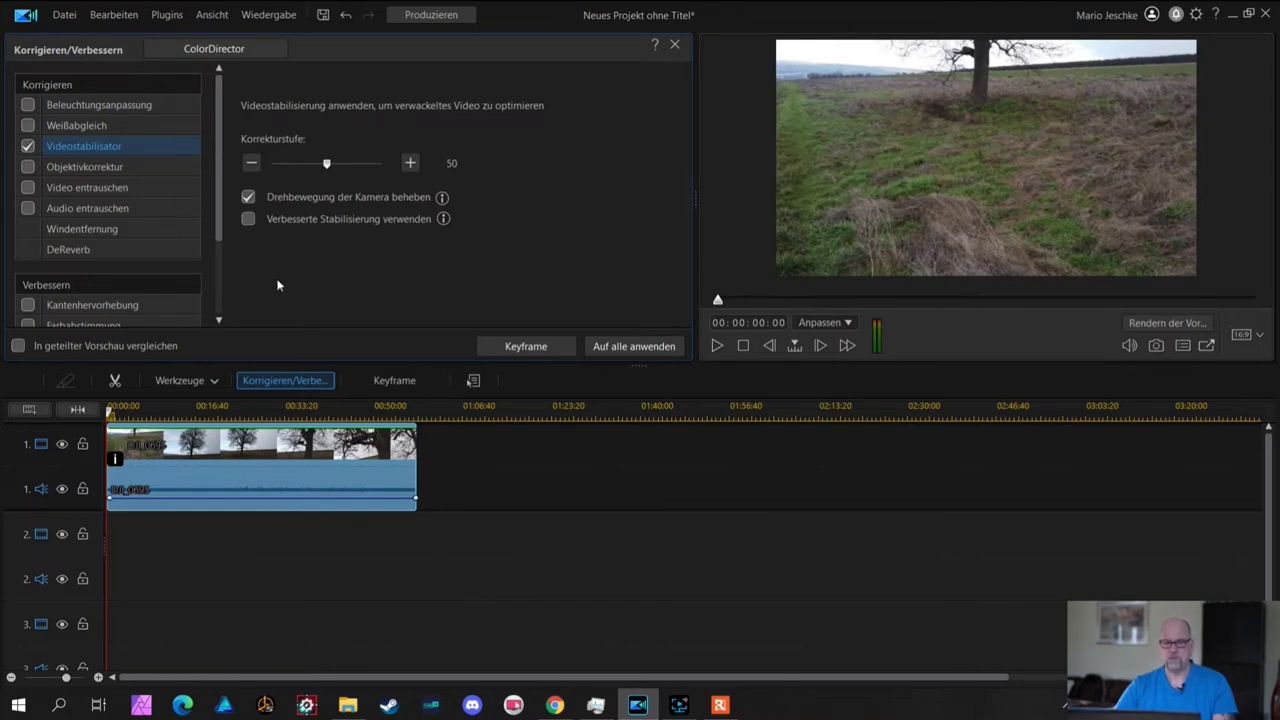
pyautogui.click(28, 105)
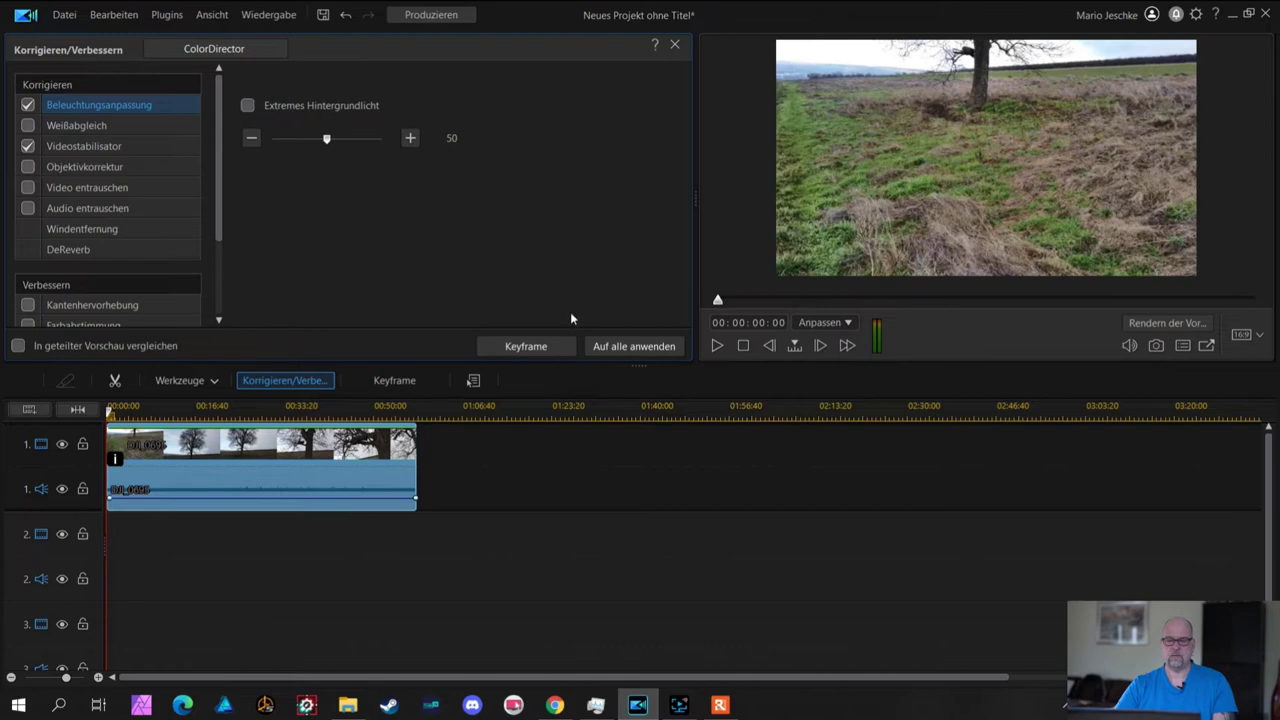
pyautogui.click(675, 46)
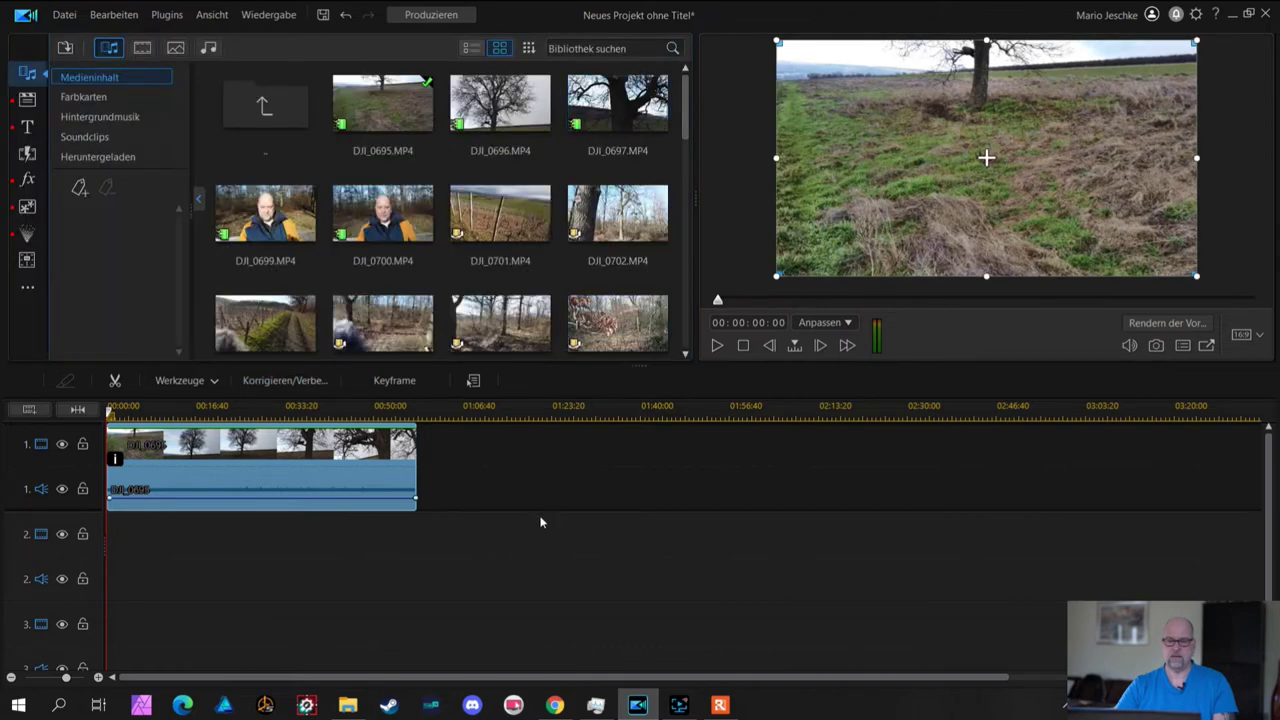
# Play back the corrected clip, check the CPU load in Task-Manager, and inspect the corrections listed on the timeline clip
pyautogui.moveTo(115, 461)
pyautogui.click(718, 345)
pyautogui.click(718, 345)
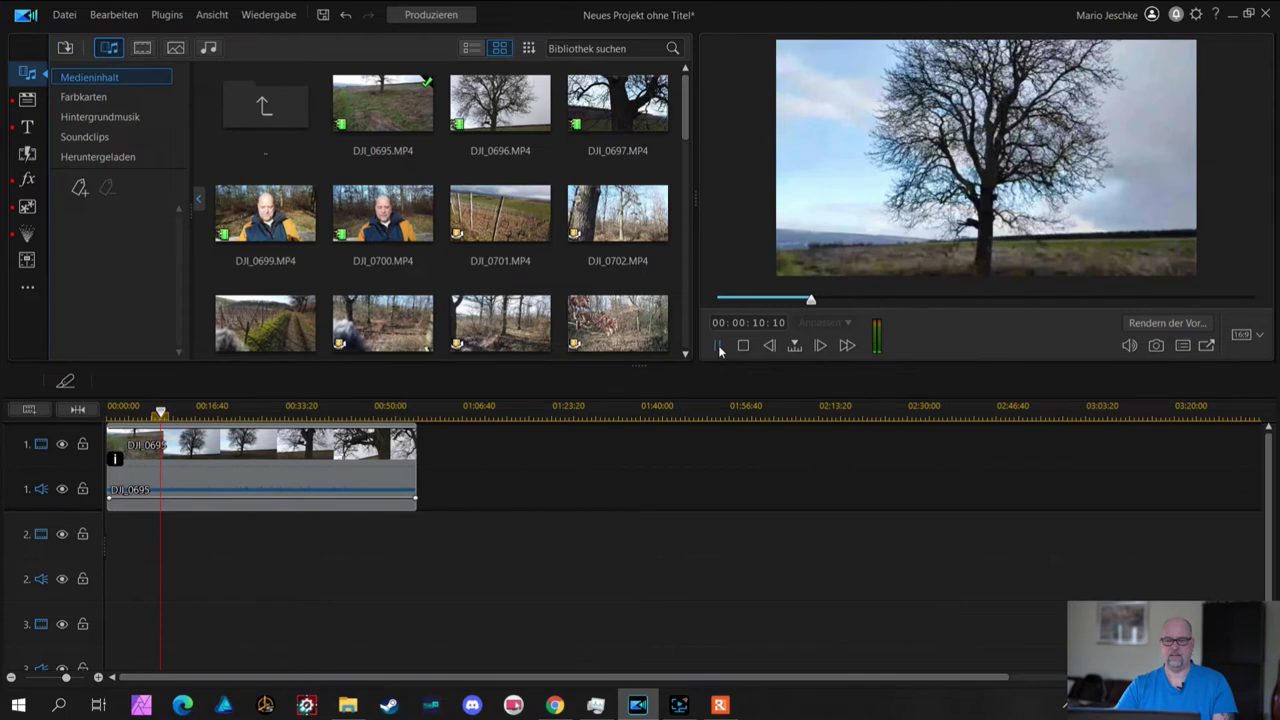
pyautogui.click(718, 346)
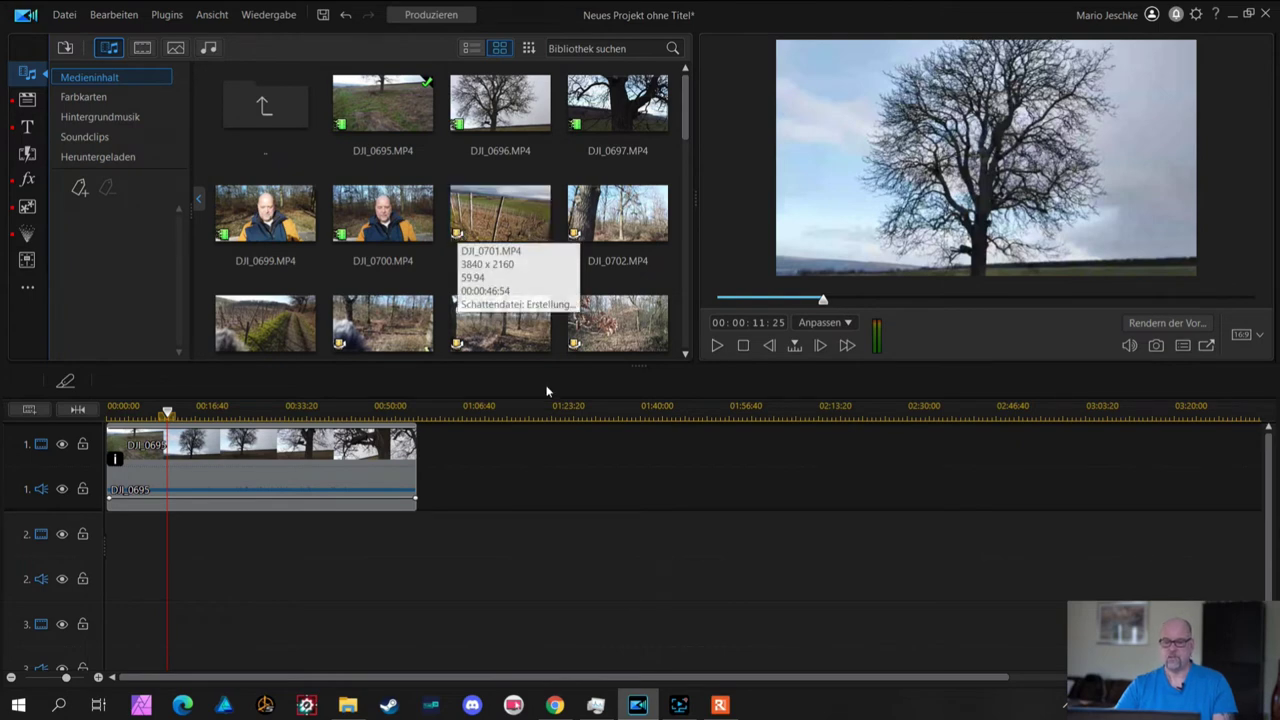
pyautogui.click(604, 706)
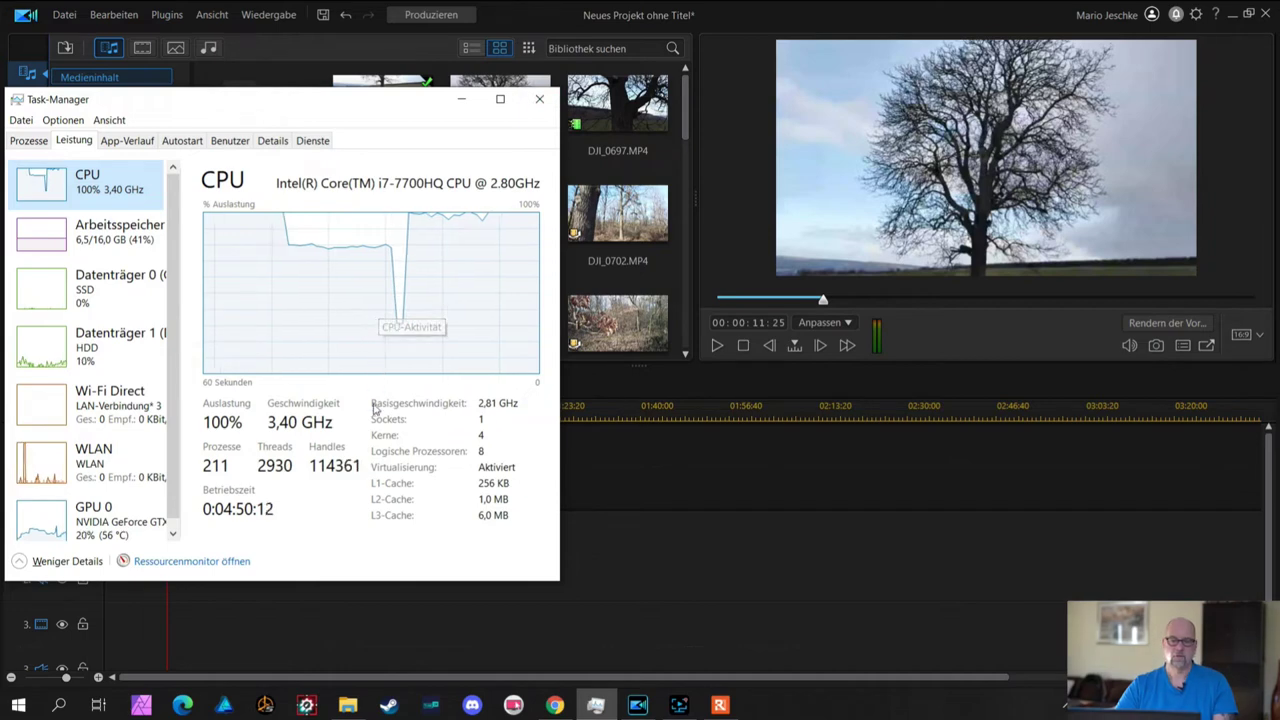
pyautogui.click(466, 99)
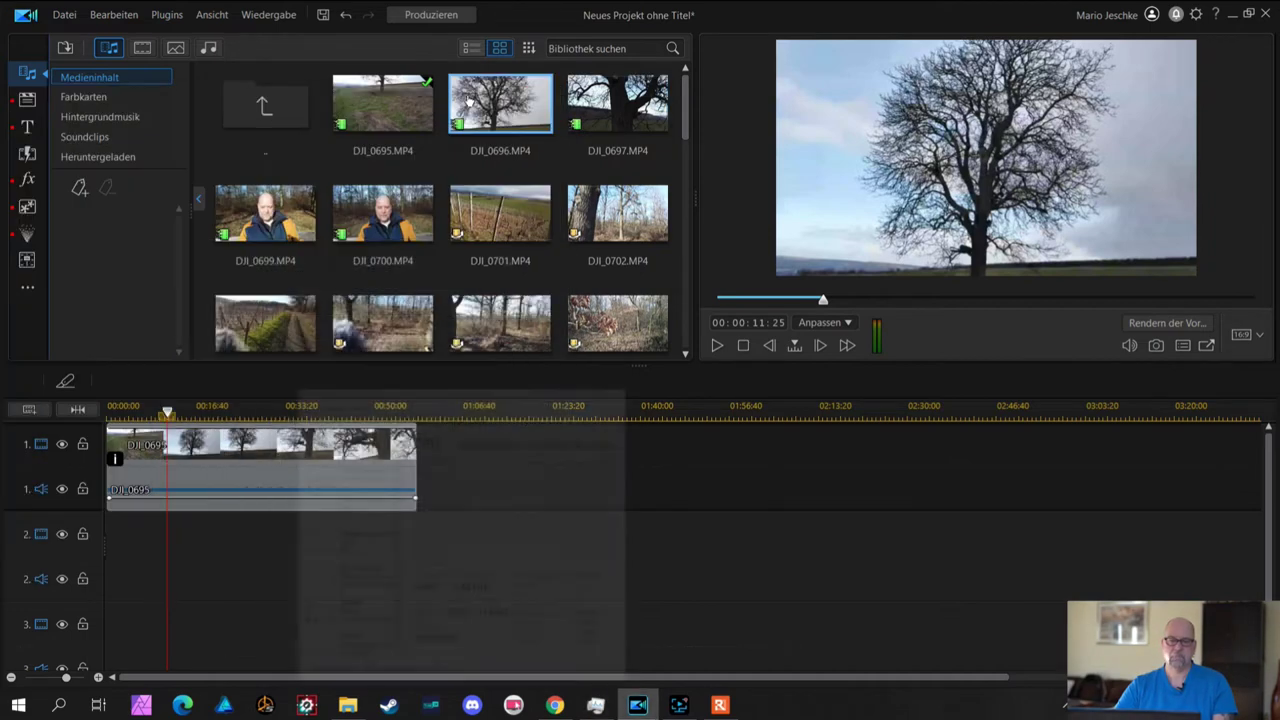
pyautogui.click(115, 462)
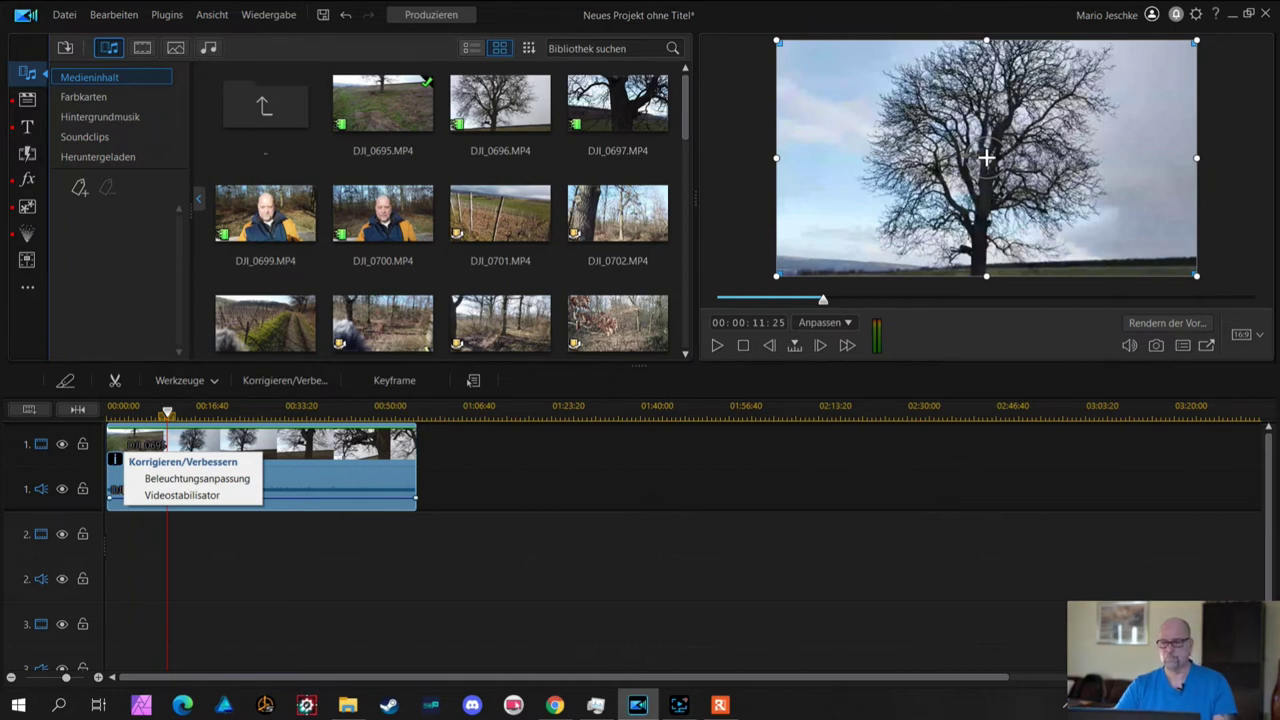
# Try the Keine Echtzeit-Vorschau mode by playing the clip, and switch the preview back to Echtzeit-Vorschau
pyautogui.click(1183, 347)
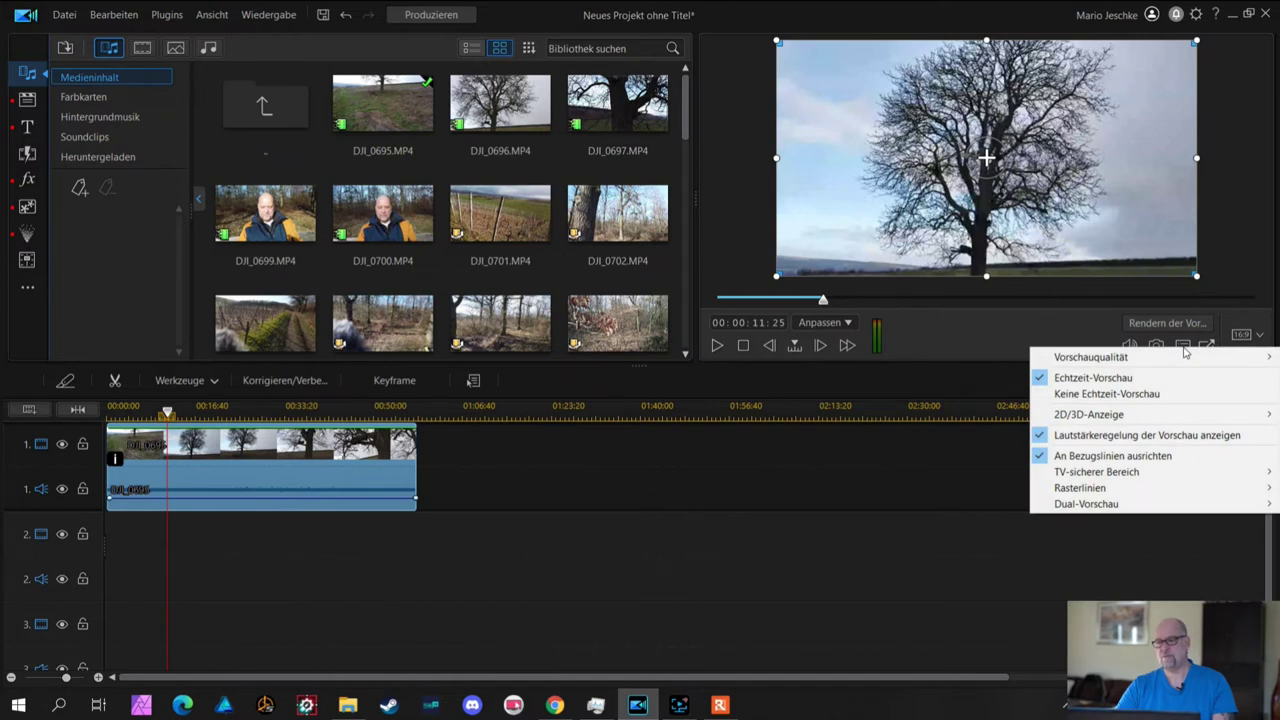
pyautogui.moveTo(1183, 358)
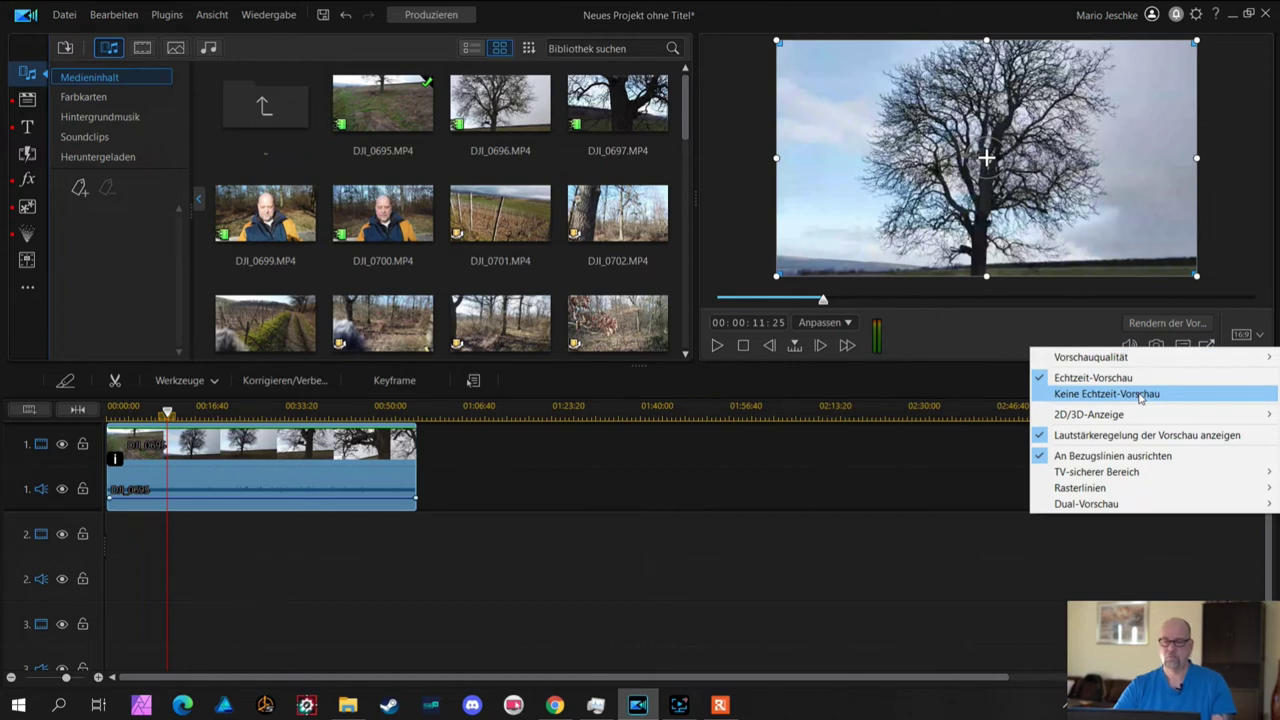
pyautogui.click(1140, 395)
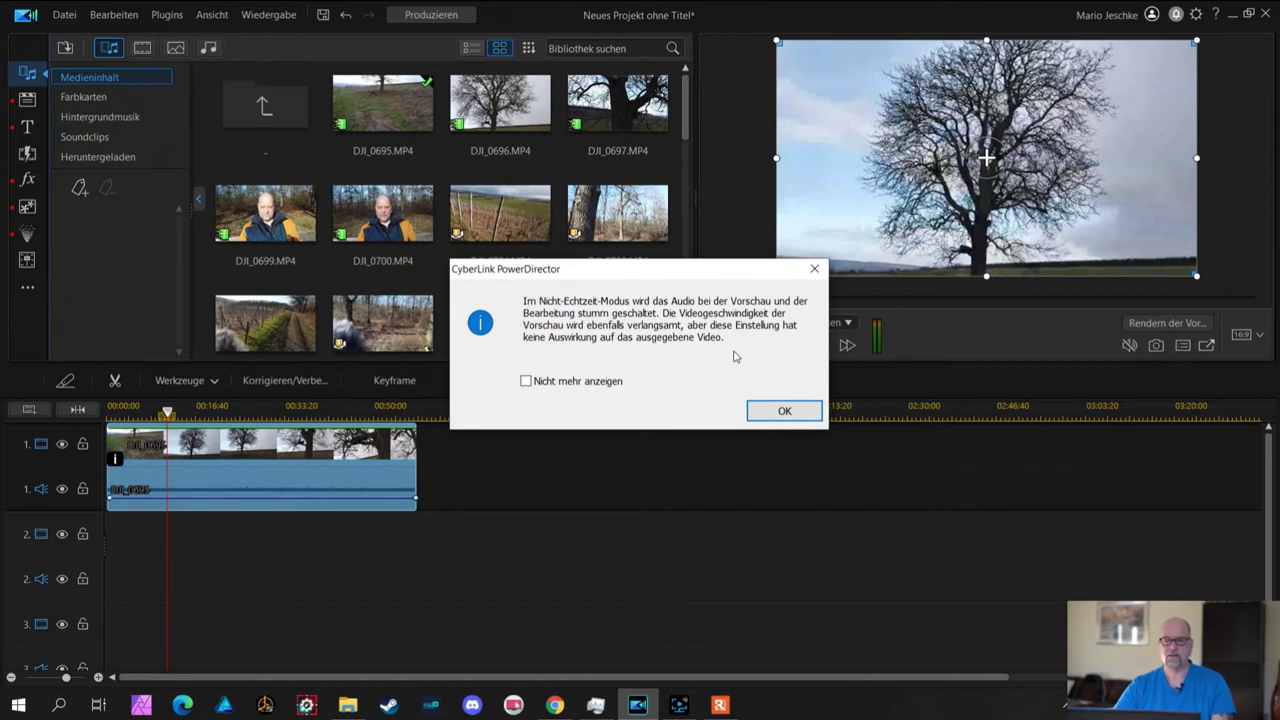
pyautogui.click(776, 414)
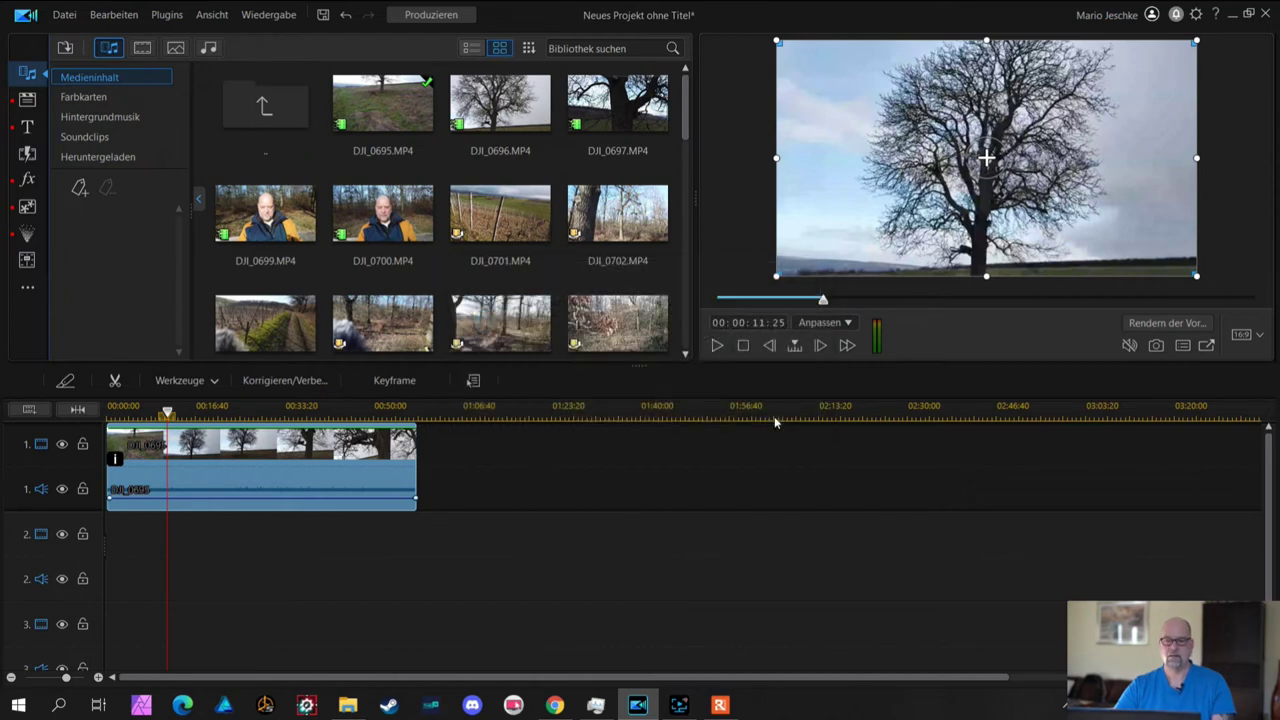
pyautogui.click(717, 345)
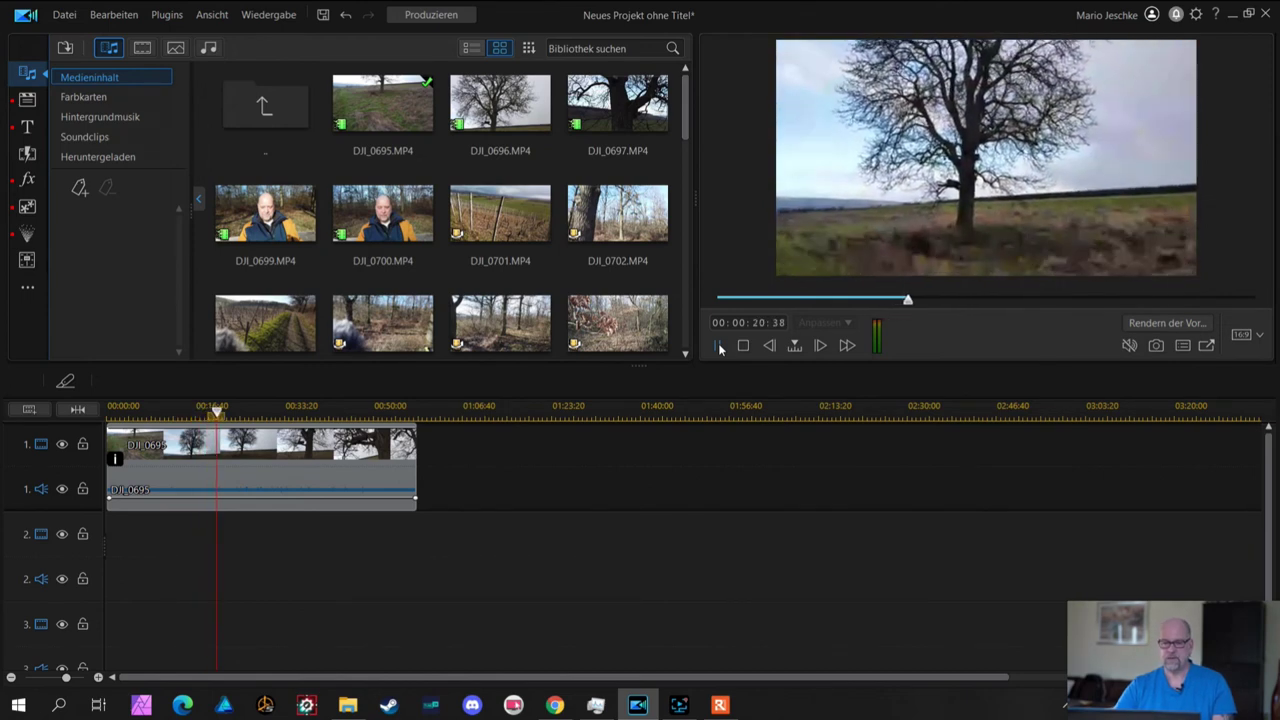
pyautogui.click(718, 345)
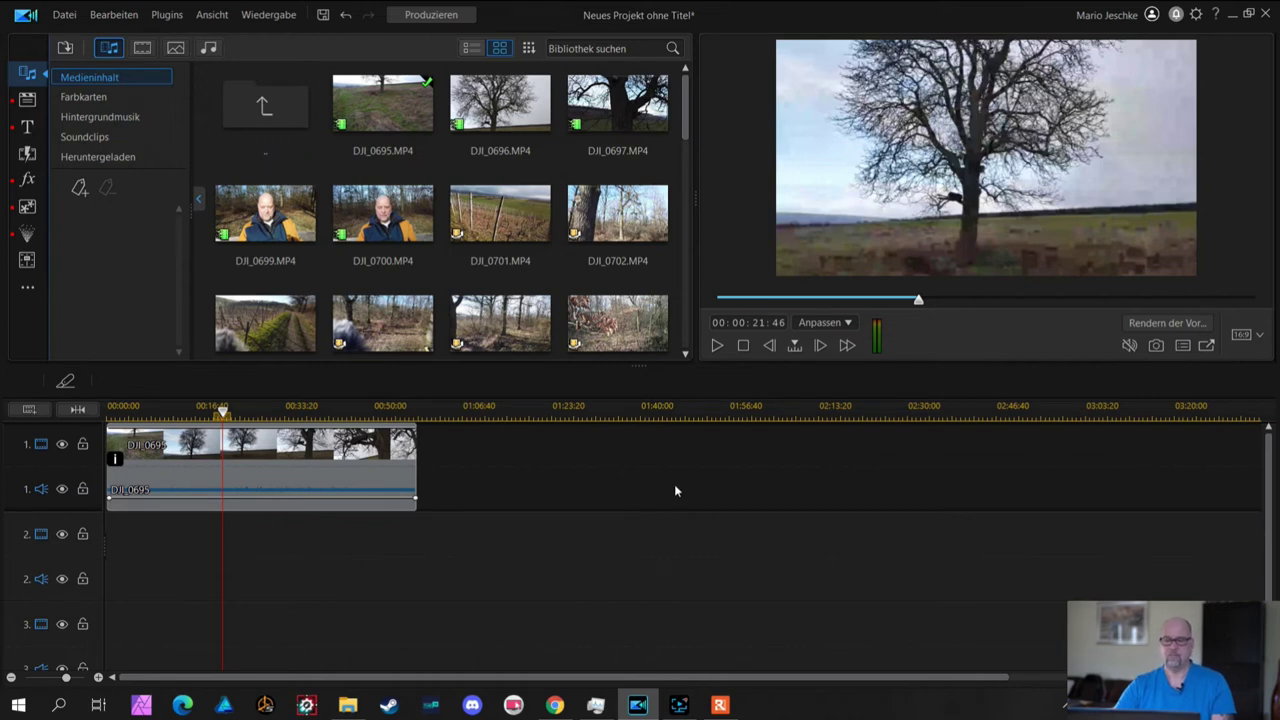
pyautogui.click(1184, 347)
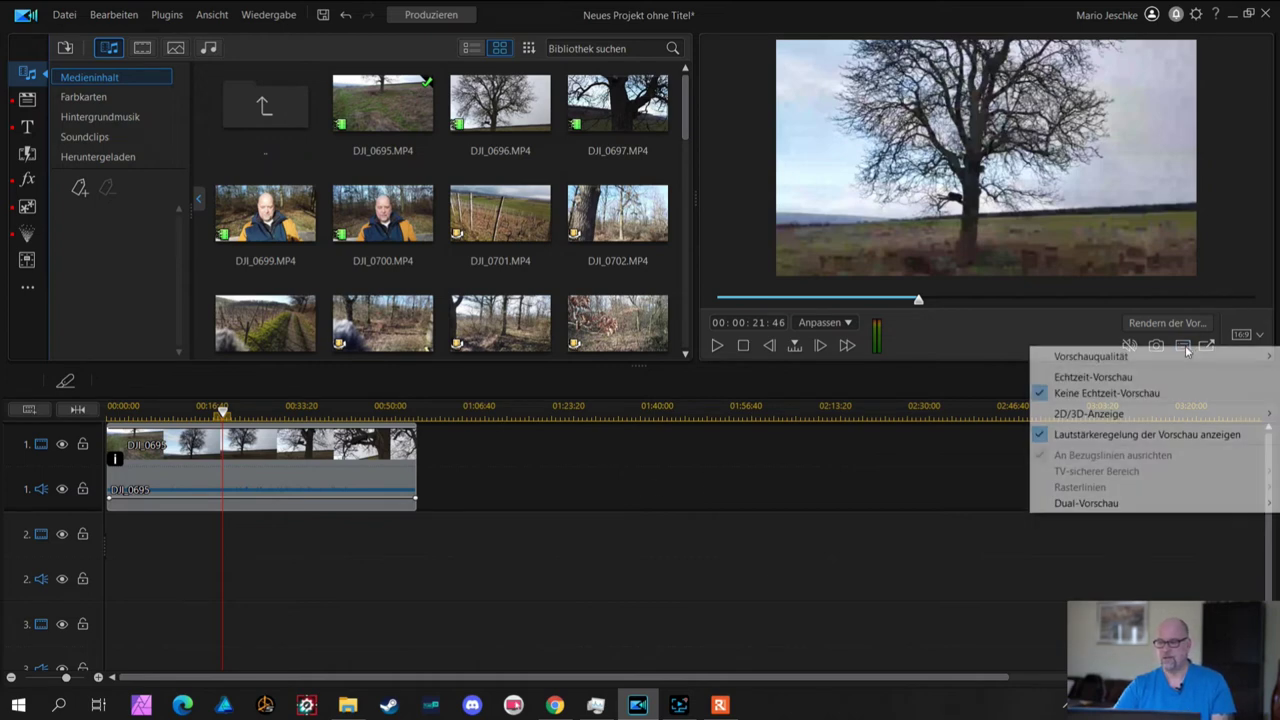
pyautogui.click(1134, 380)
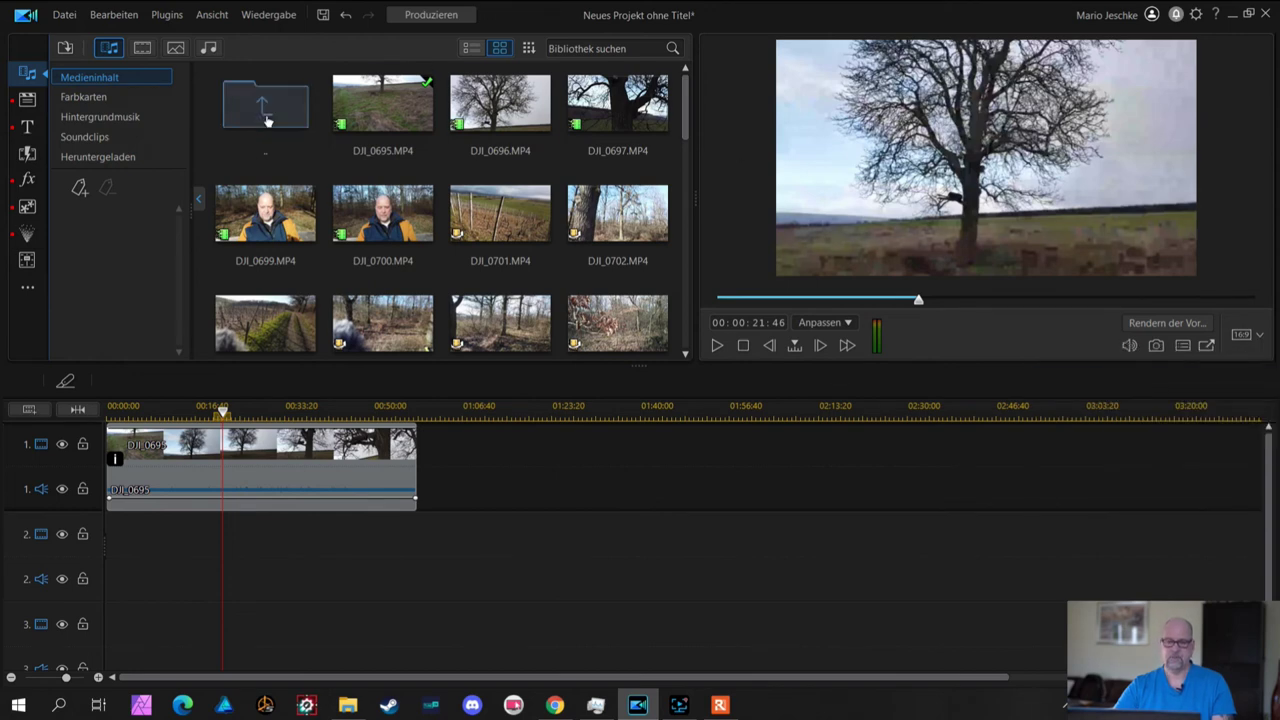
# Reopen the correction settings from the timeline clip's marker and disable Beleuchtungsanpassung and Videostabilisator
pyautogui.moveTo(114, 461)
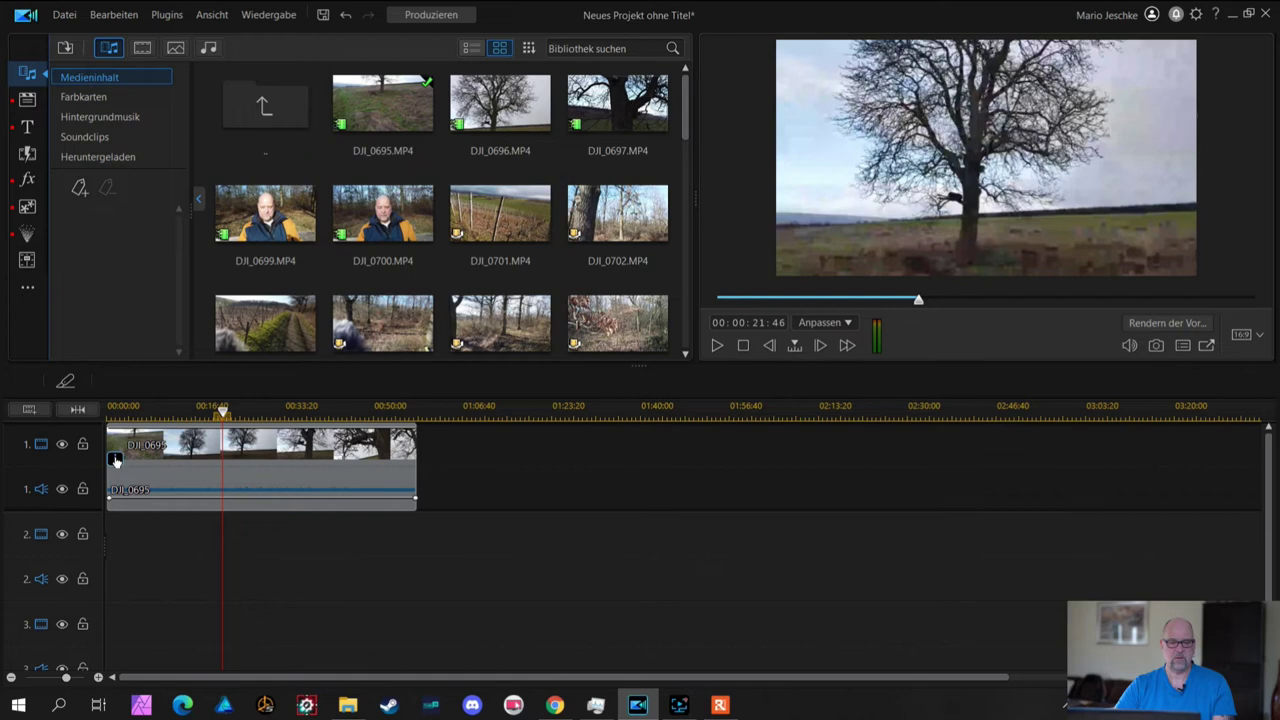
pyautogui.rightClick(115, 460)
pyautogui.press('Escape')
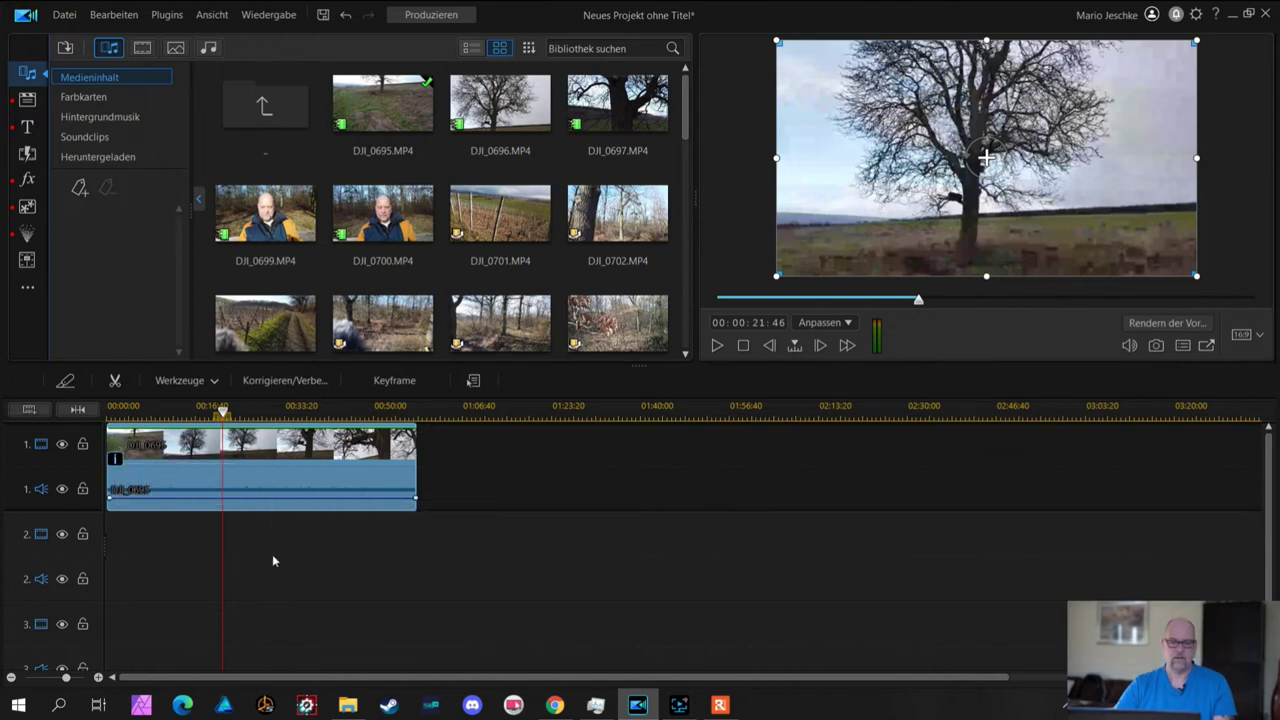
pyautogui.moveTo(117, 459)
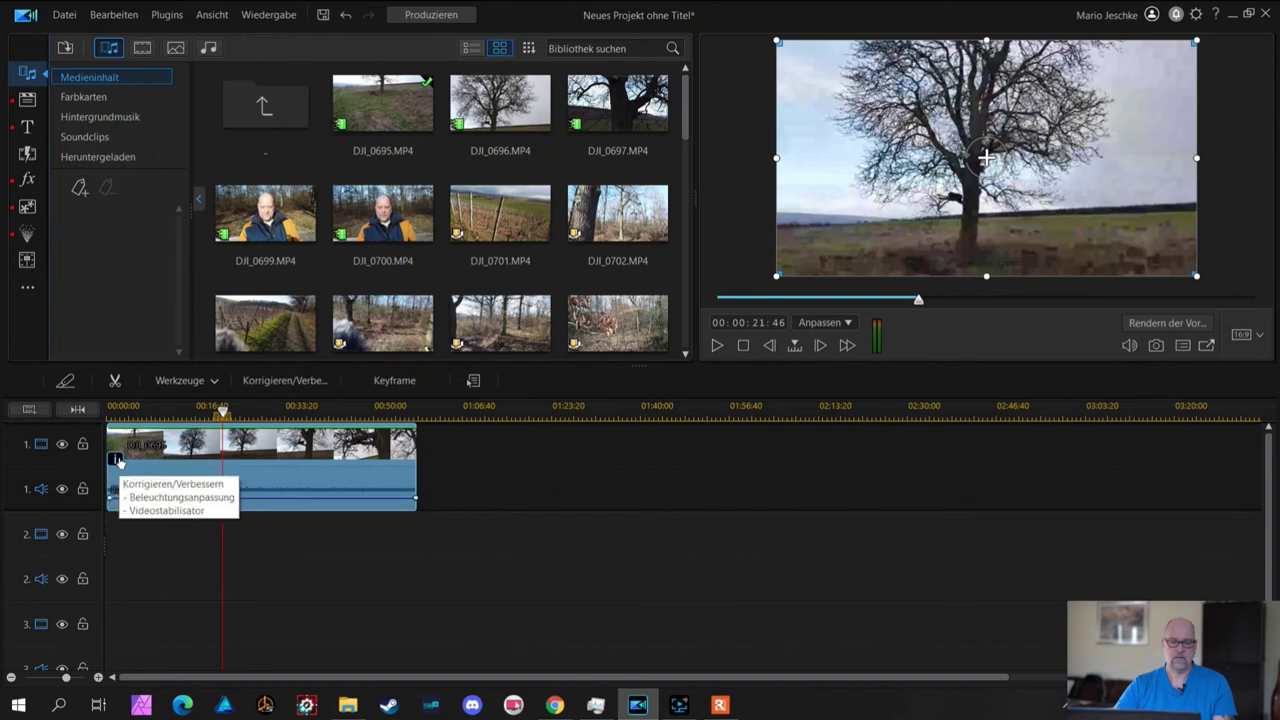
pyautogui.click(118, 460)
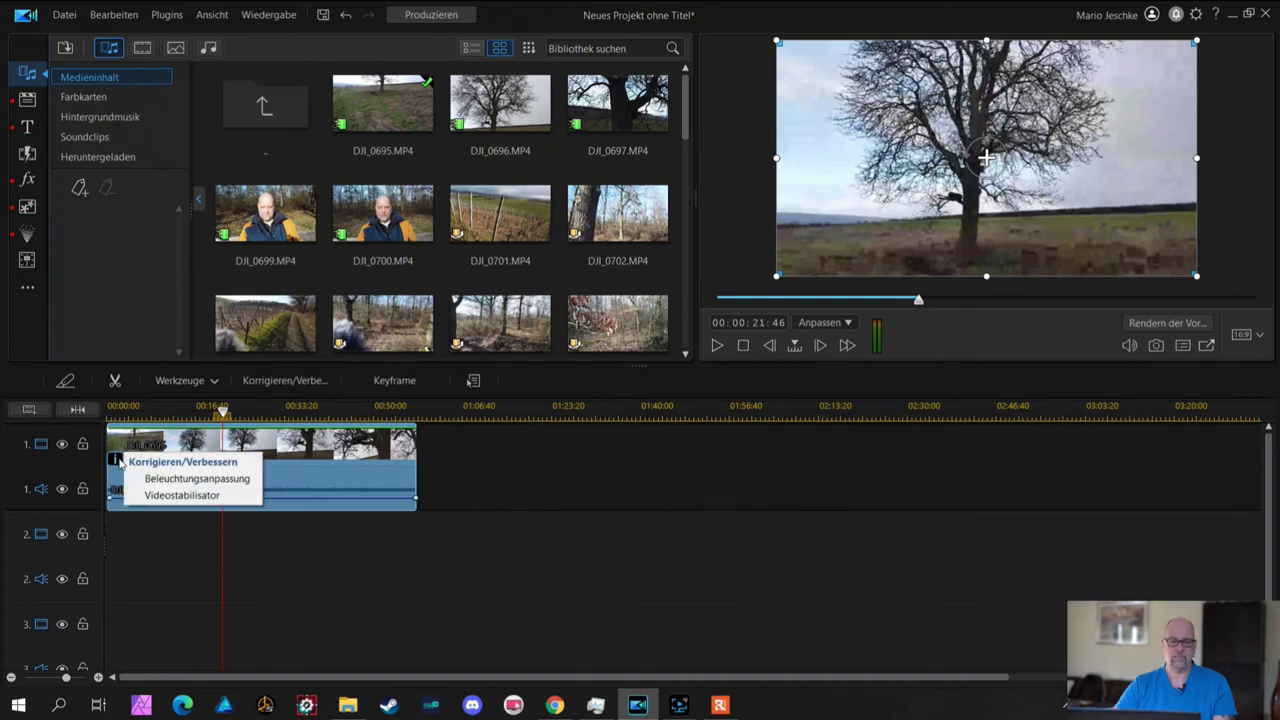
pyautogui.click(177, 482)
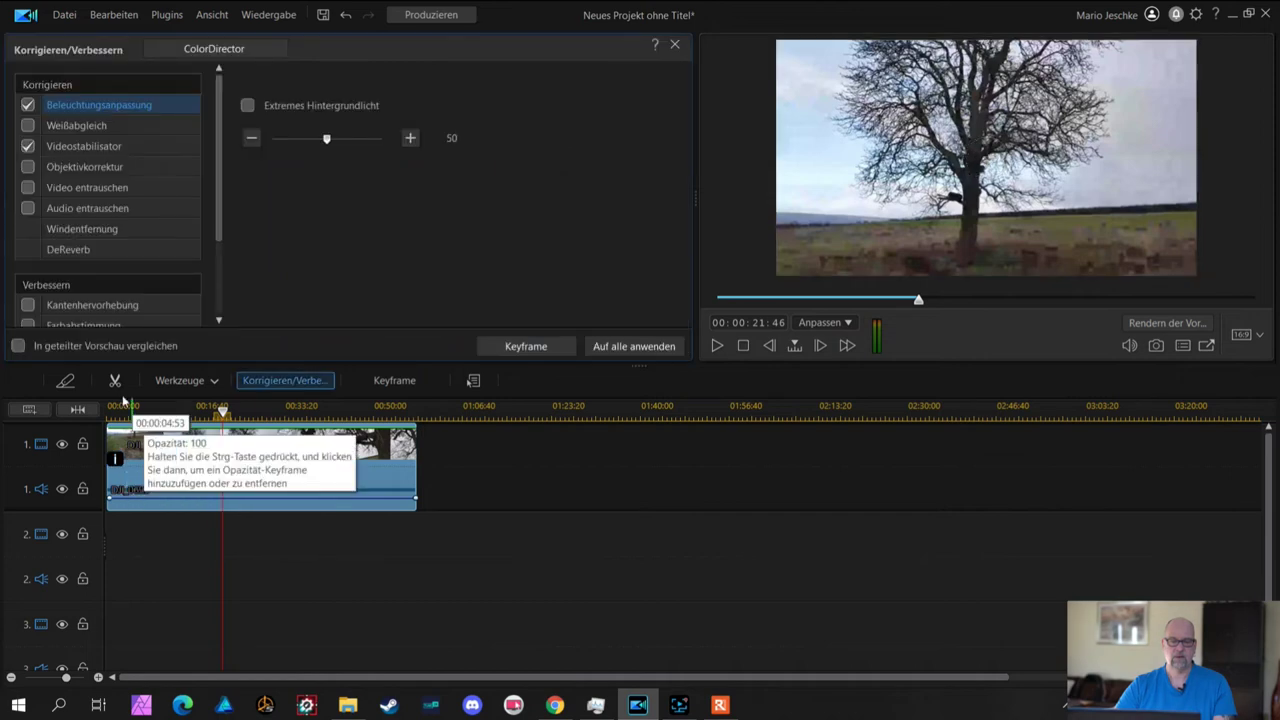
pyautogui.click(27, 105)
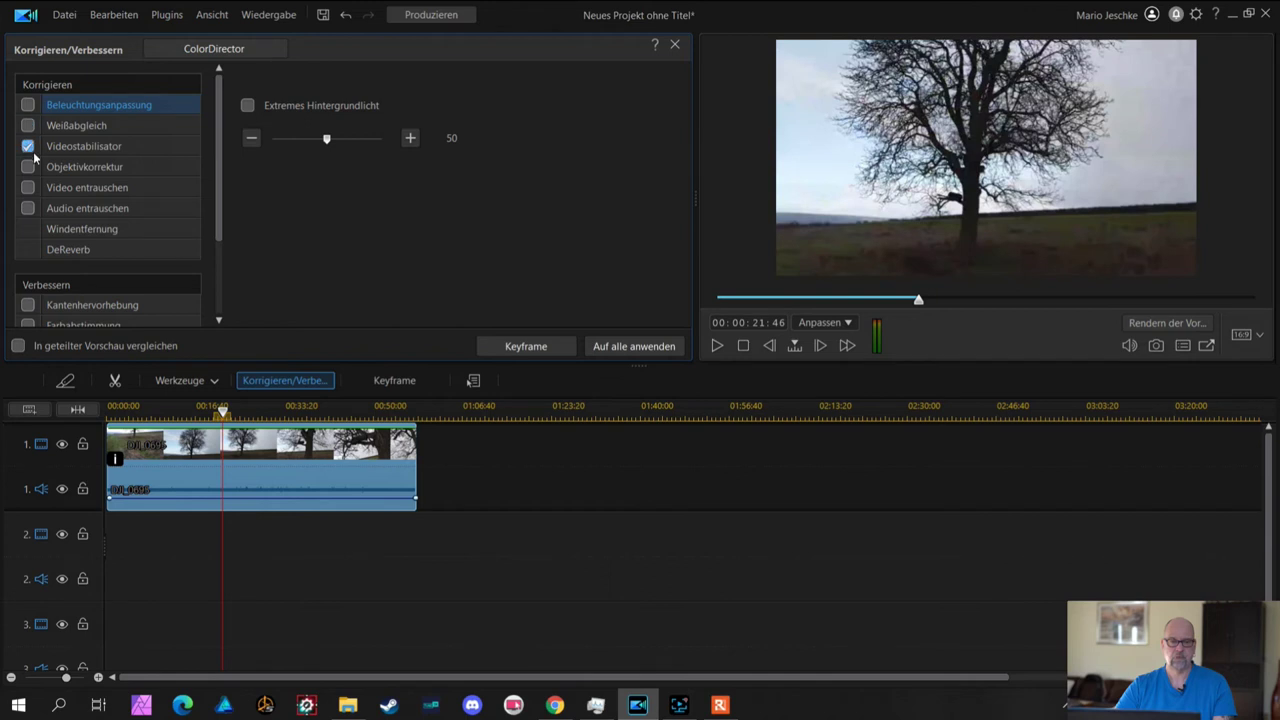
pyautogui.click(27, 146)
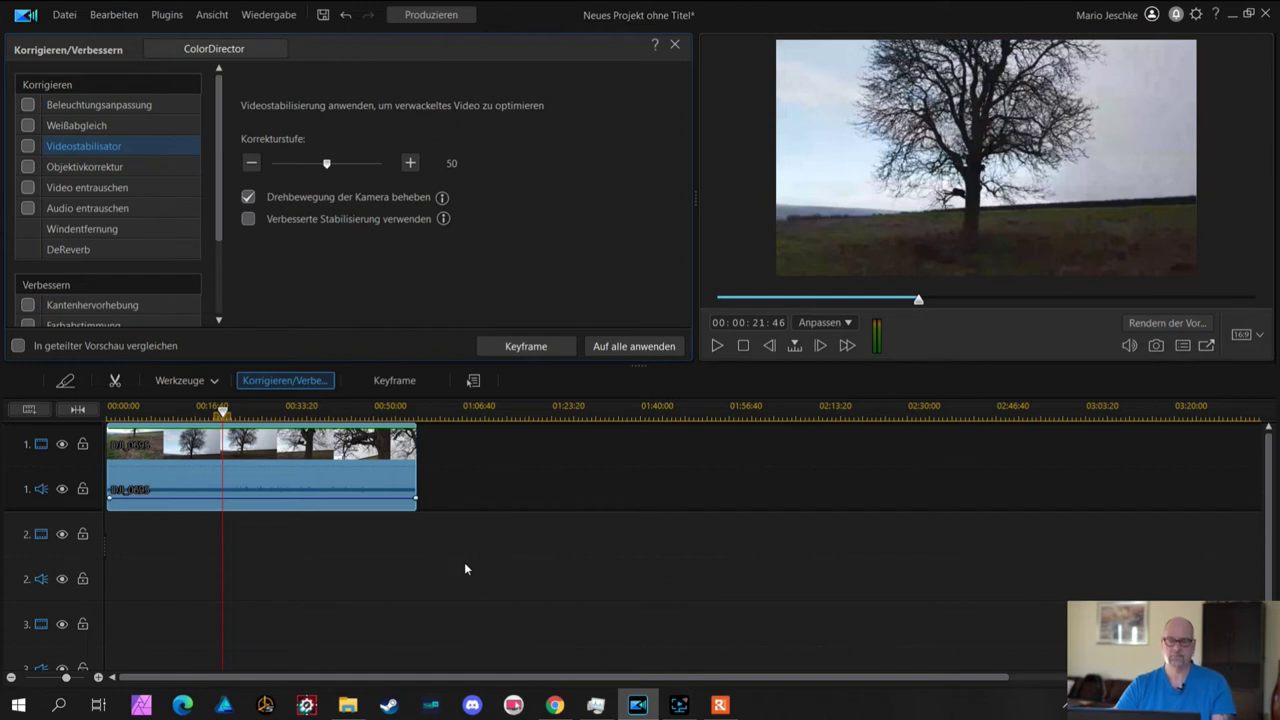
# Play back the uncorrected clip briefly, lower the preview volume, and close the correction settings
pyautogui.click(717, 344)
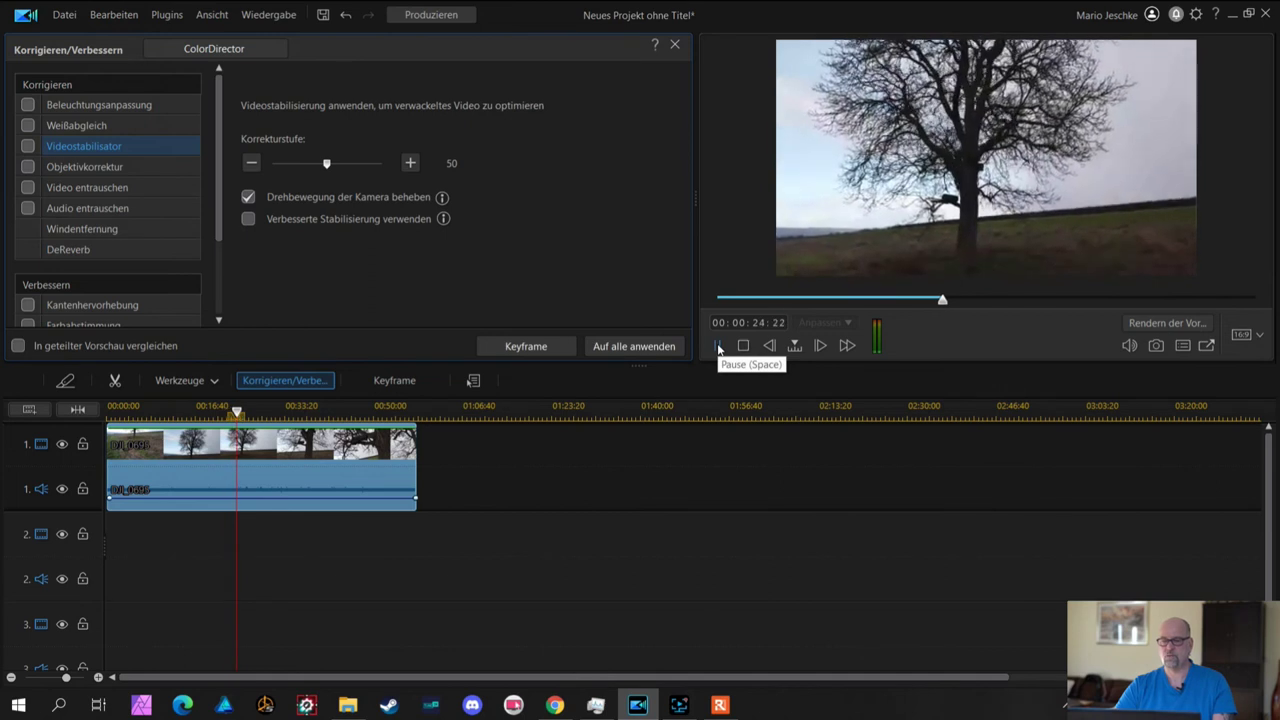
pyautogui.click(717, 344)
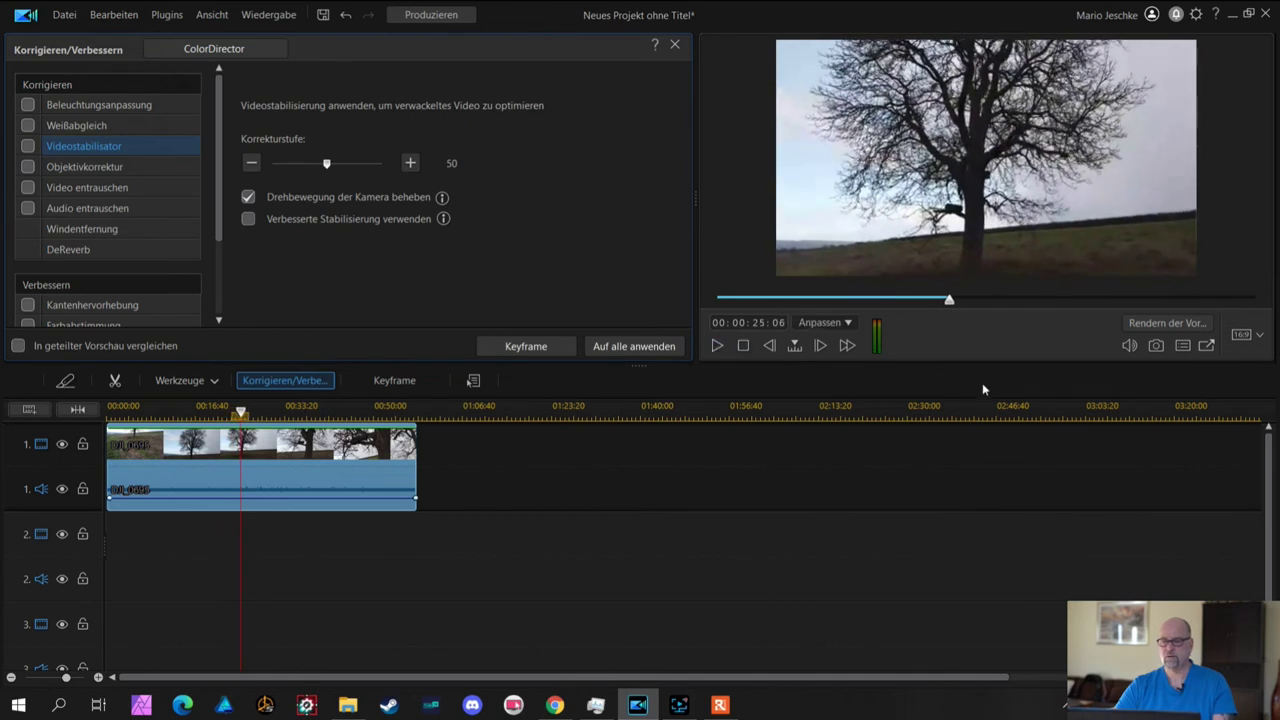
pyautogui.click(1124, 347)
pyautogui.moveTo(1123, 374); pyautogui.dragTo(1120, 394)
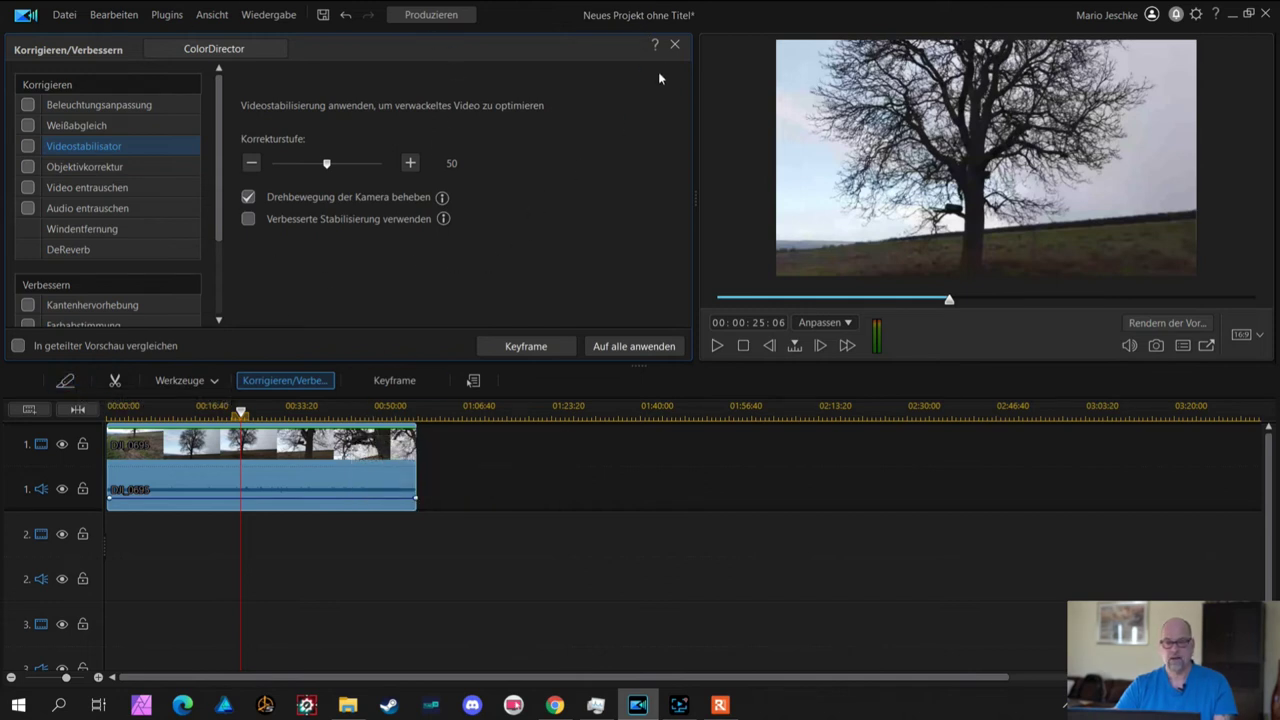
pyautogui.click(675, 44)
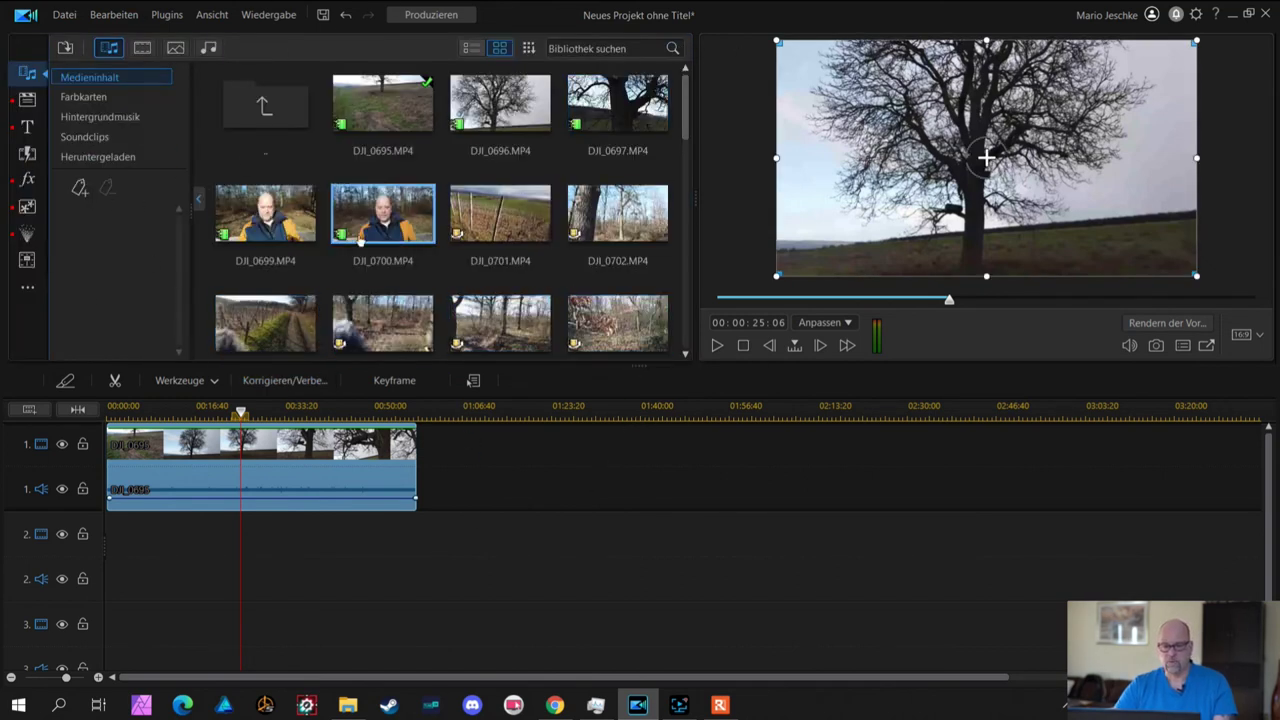
# Split the DJI_0695 clip on track 1 at 00:00:25:06
pyautogui.click(471, 454)
pyautogui.click(345, 455)
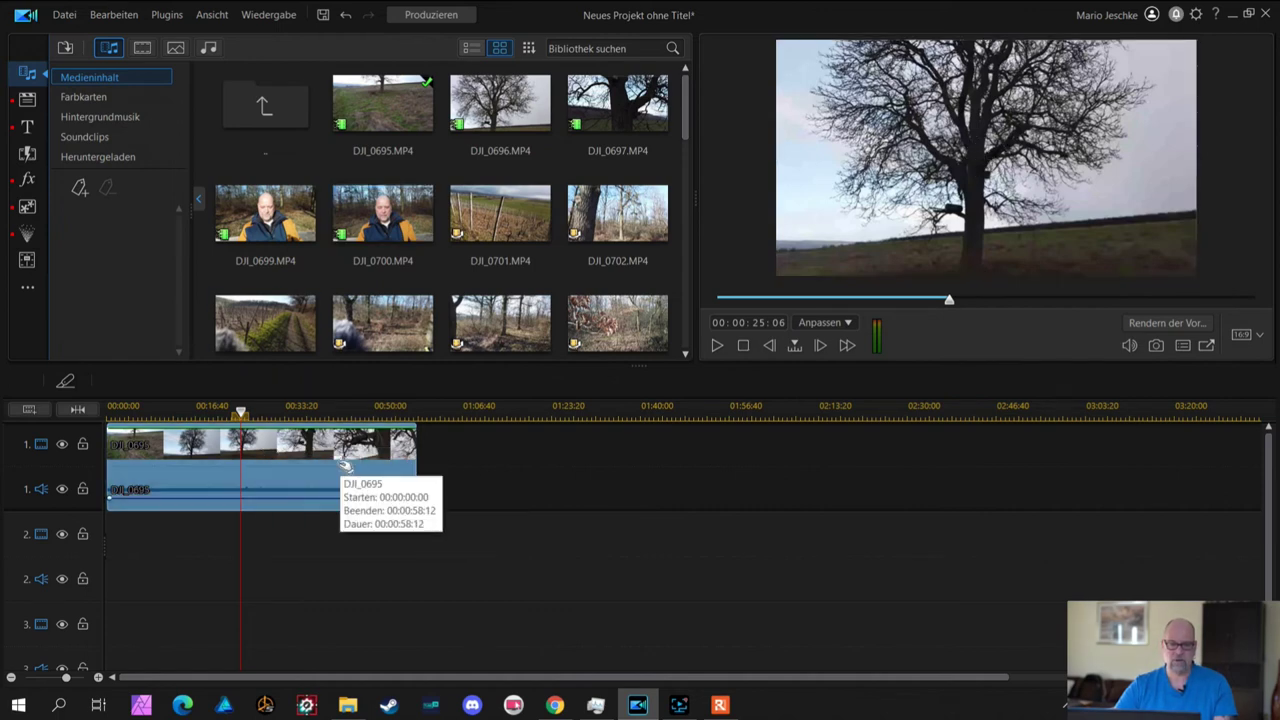
pyautogui.click(63, 386)
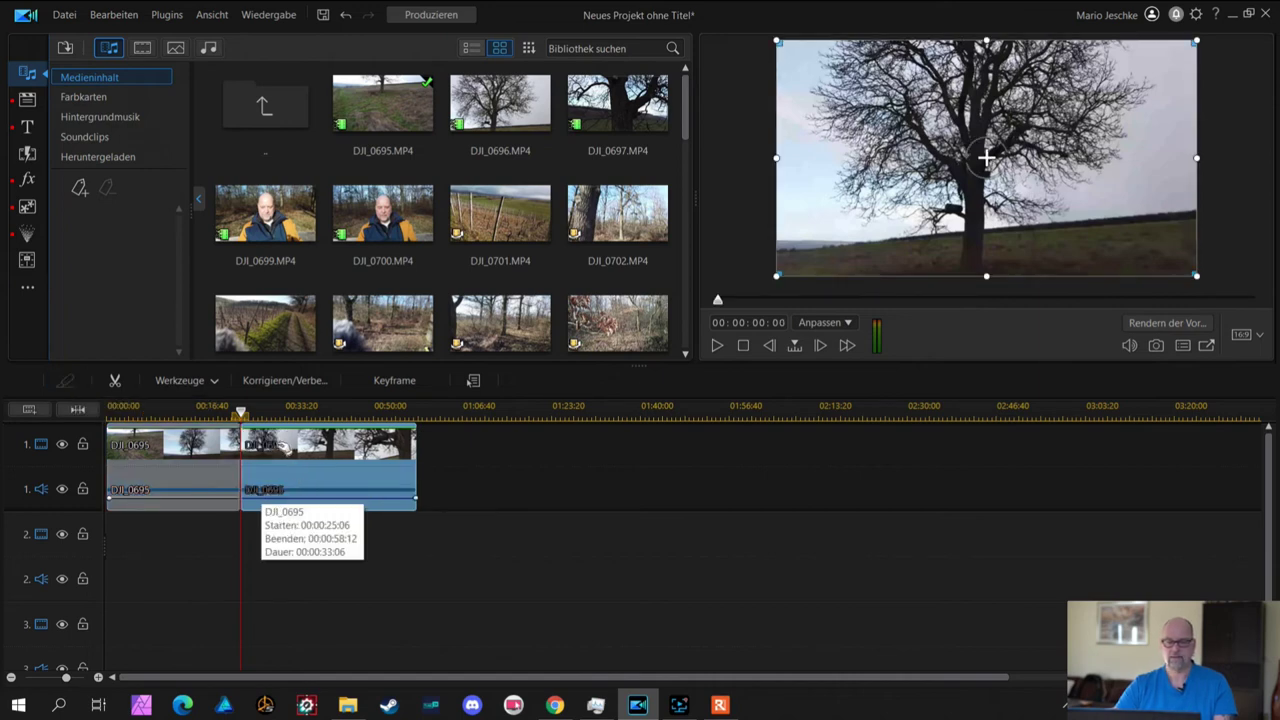
# Split the second segment of the DJI_0695 clip at about 37 seconds
pyautogui.click(250, 413)
pyautogui.press('space')
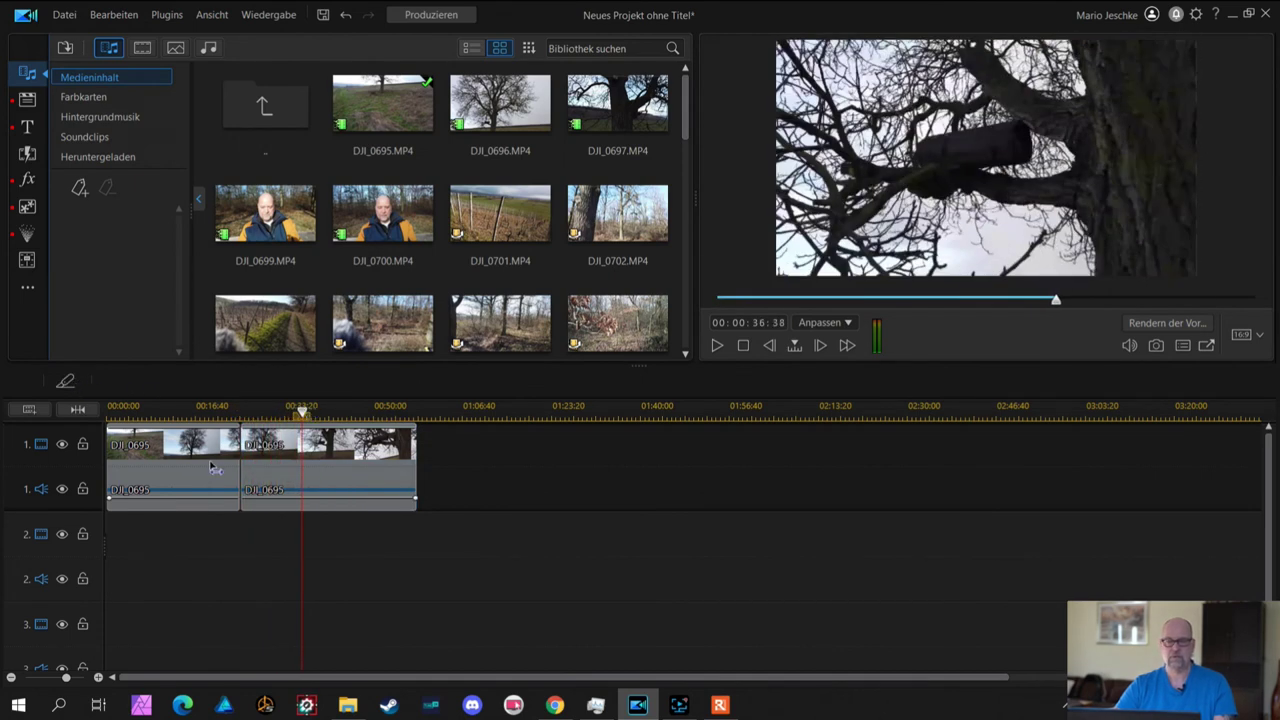
pyautogui.click(345, 476)
pyautogui.hotkey('ctrl', 't')
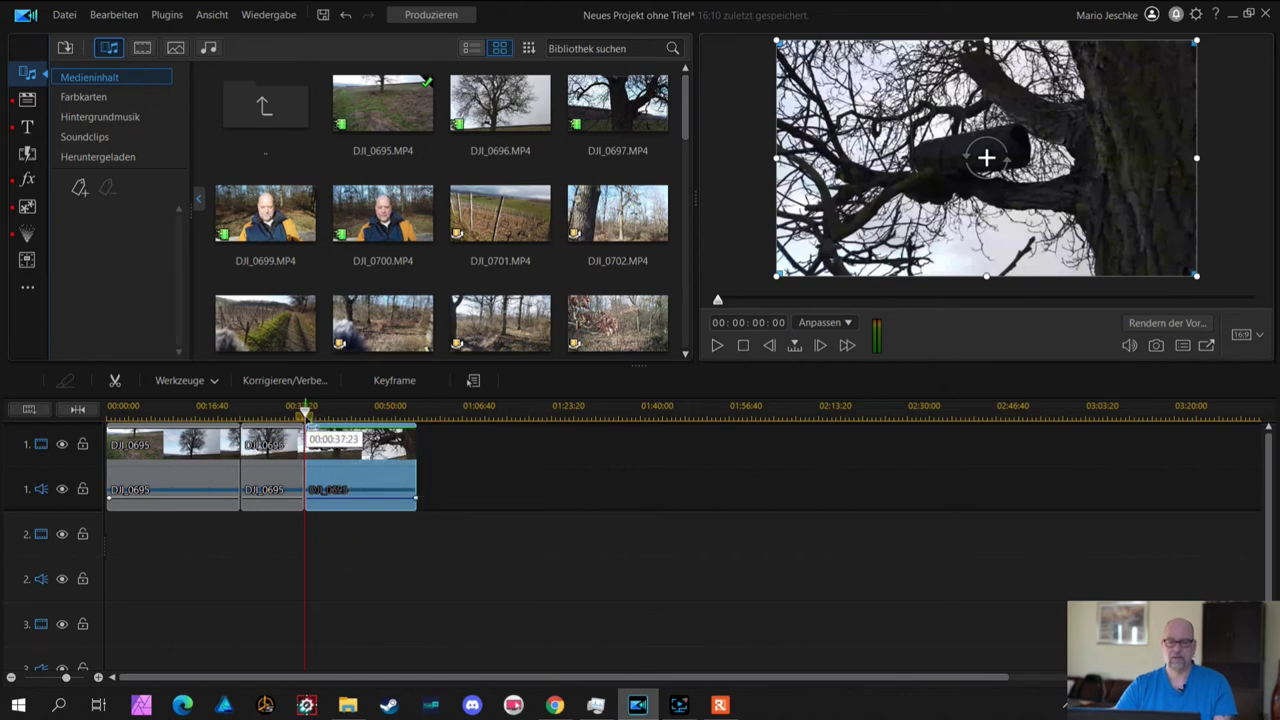
# Split the last segment of the DJI_0695 clip at 00:00:46:15
pyautogui.click(338, 413)
pyautogui.moveTo(338, 413); pyautogui.dragTo(353, 413)
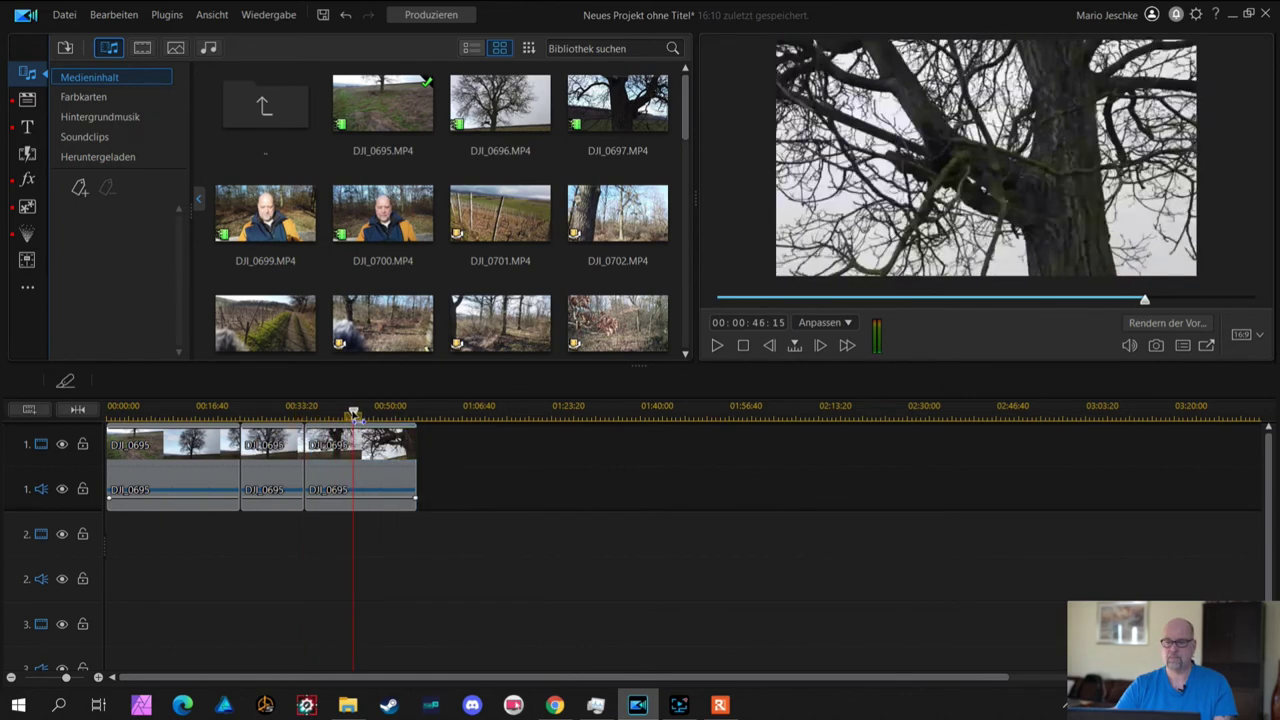
pyautogui.click(360, 470)
pyautogui.click(64, 388)
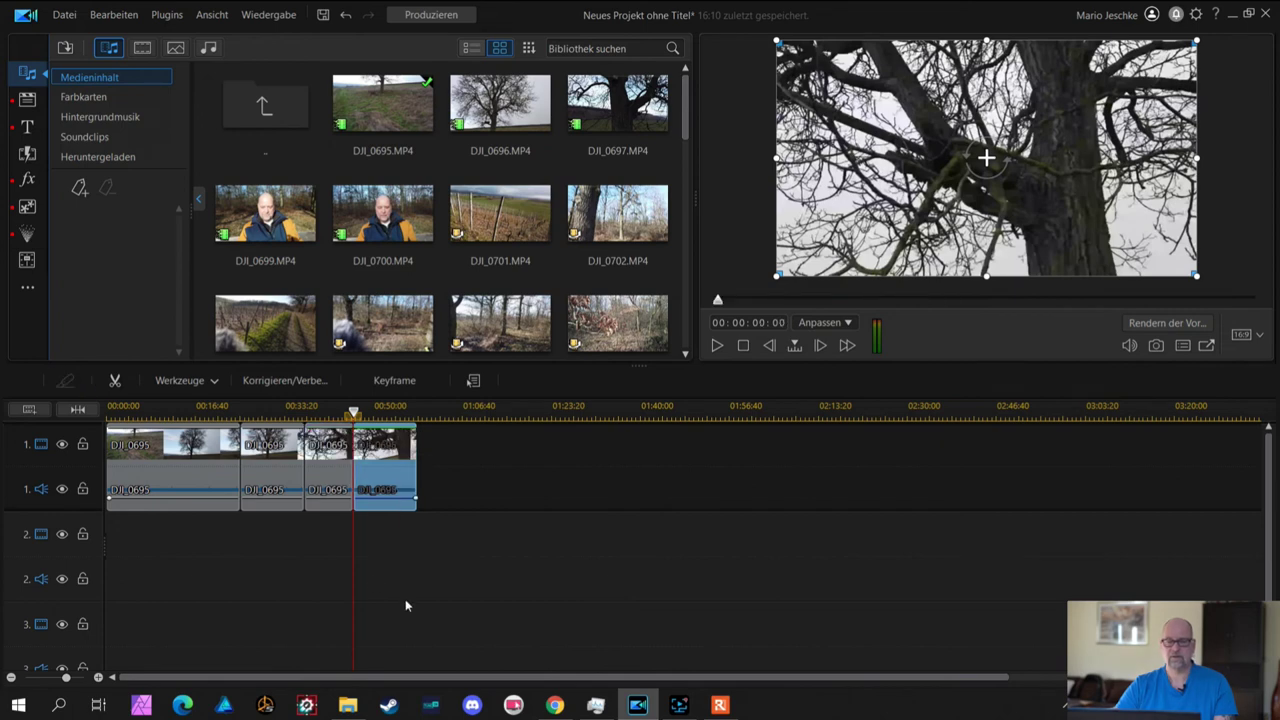
# Remove the second segment of the DJI_0695 clip from track 1 and fill the gap
pyautogui.click(283, 487)
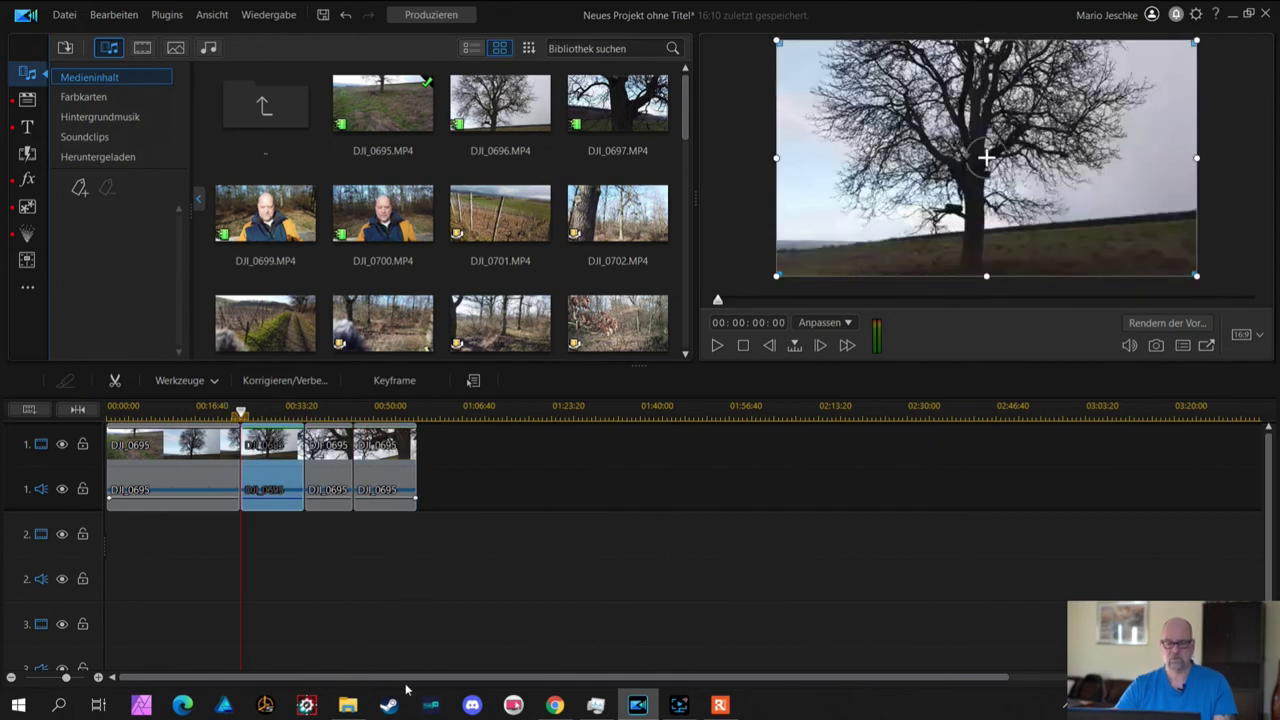
pyautogui.rightClick(268, 466)
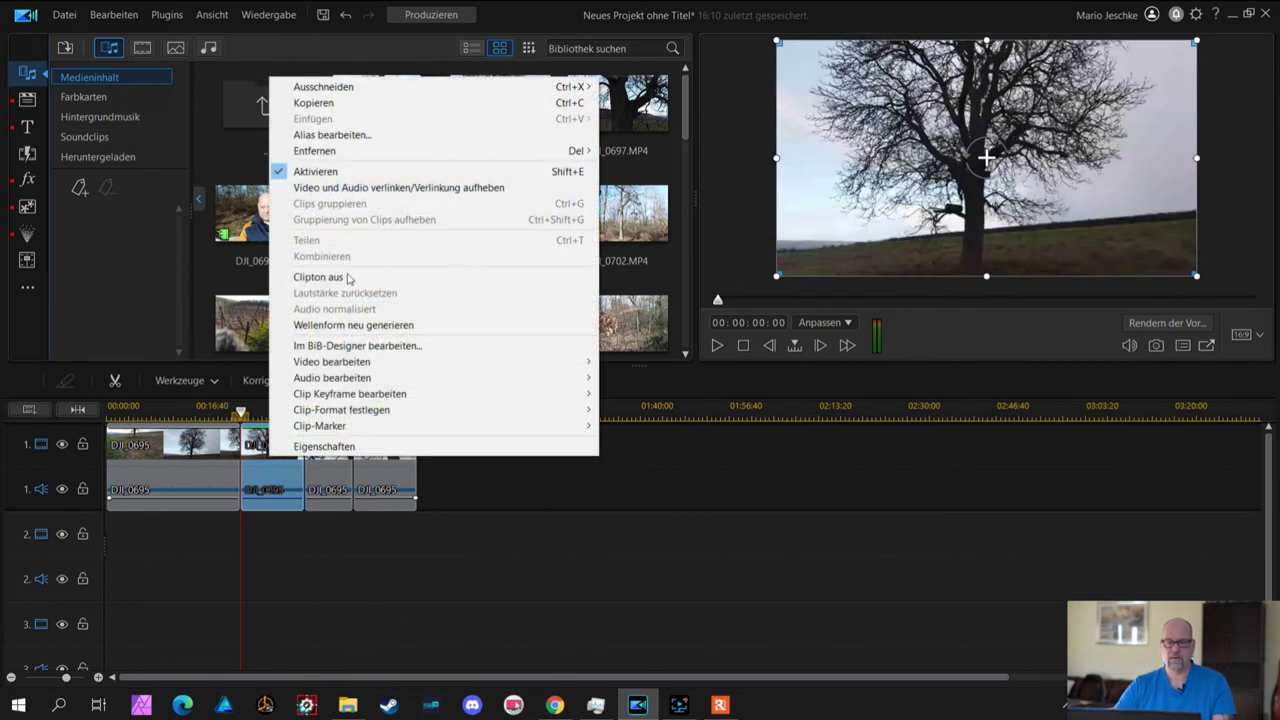
pyautogui.moveTo(420, 151)
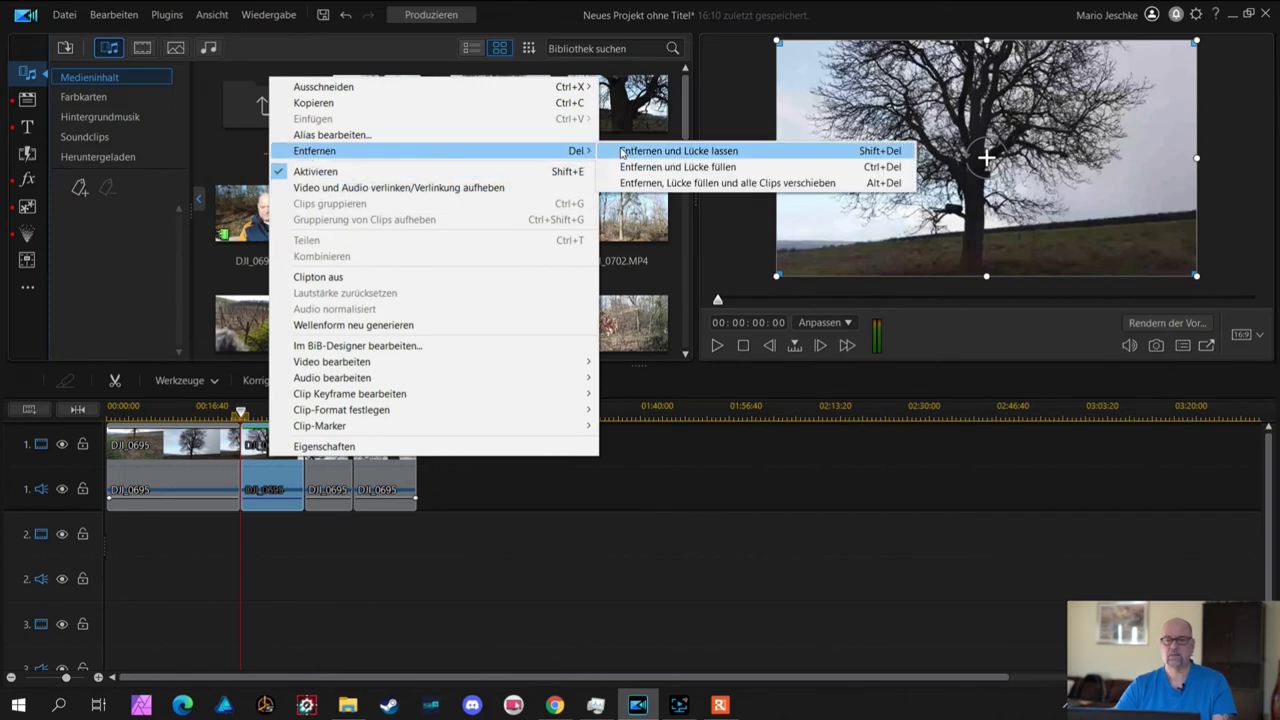
pyautogui.click(650, 167)
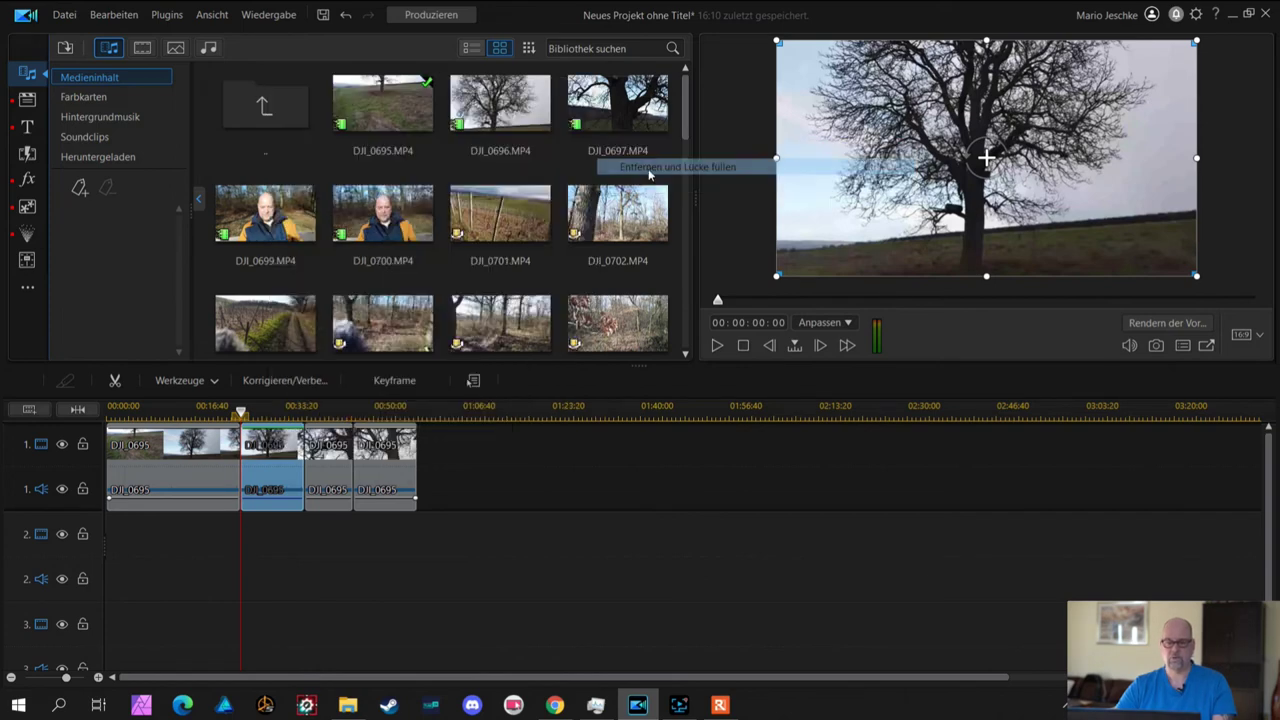
# Split the last segment of the DJI_0695 clip at 00:00:37:53, and split the remainder again at about 42 seconds
pyautogui.click(340, 455)
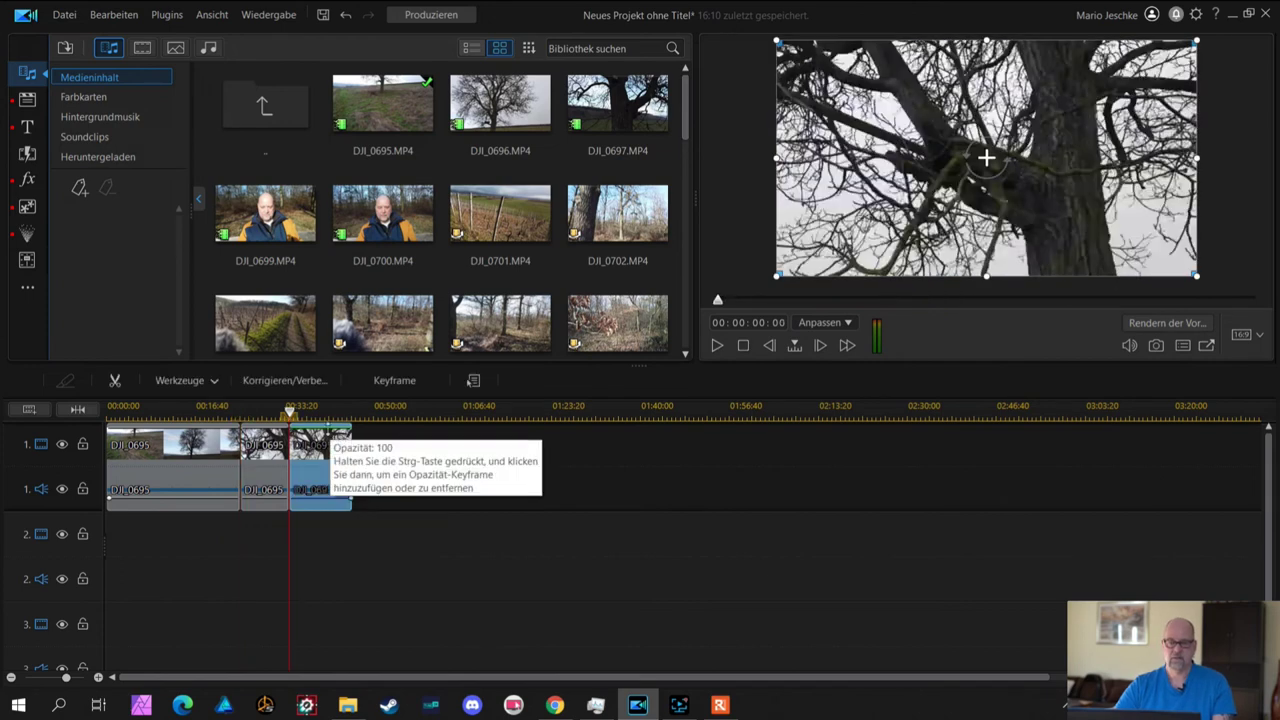
pyautogui.click(303, 410)
pyautogui.click(309, 432)
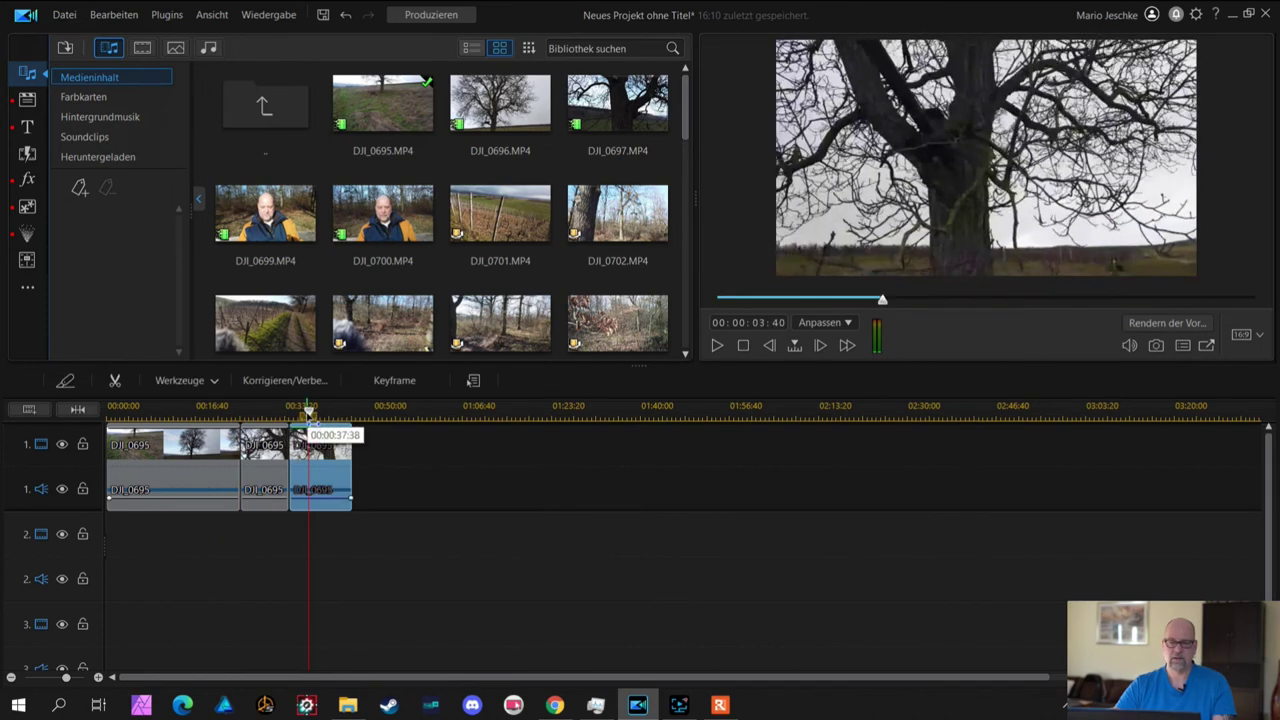
pyautogui.hotkey('ctrl', 't')
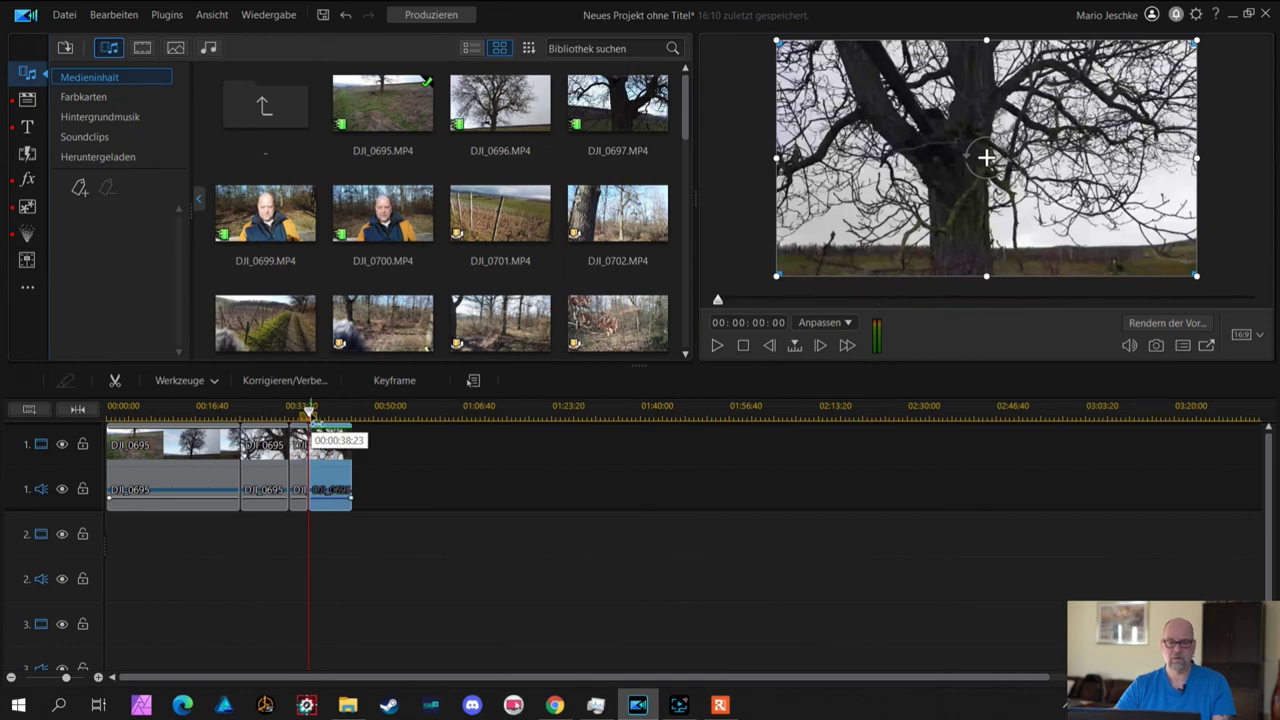
pyautogui.click(332, 410)
pyautogui.hotkey('ctrl', 't')
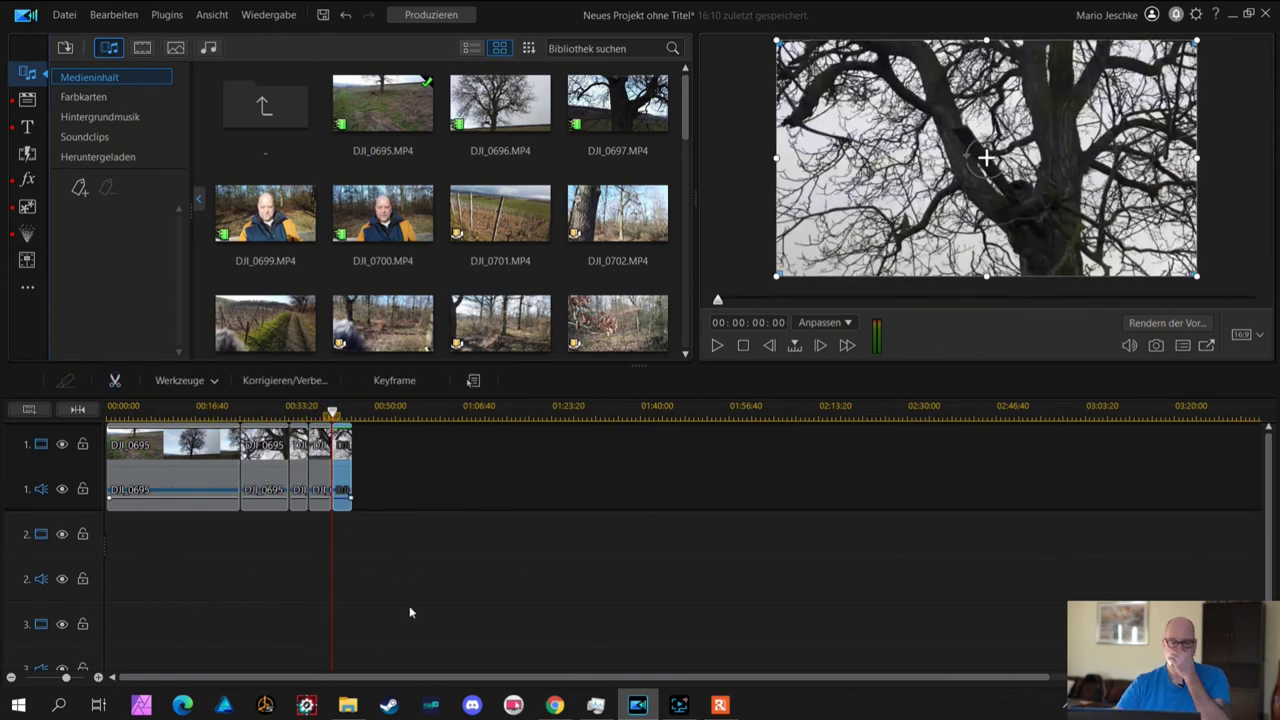
# Remove the short DJI_0695 segment that starts at 00:00:34:13 and fill the gap
pyautogui.click(298, 480)
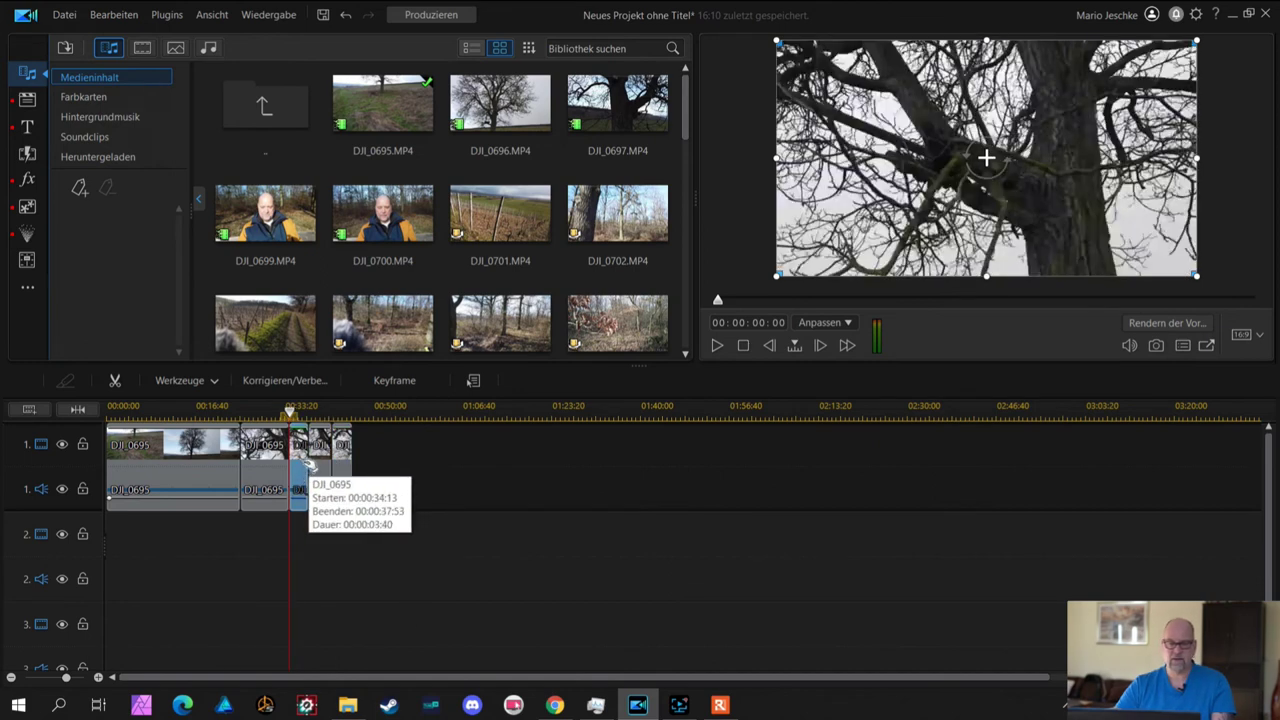
pyautogui.rightClick(298, 468)
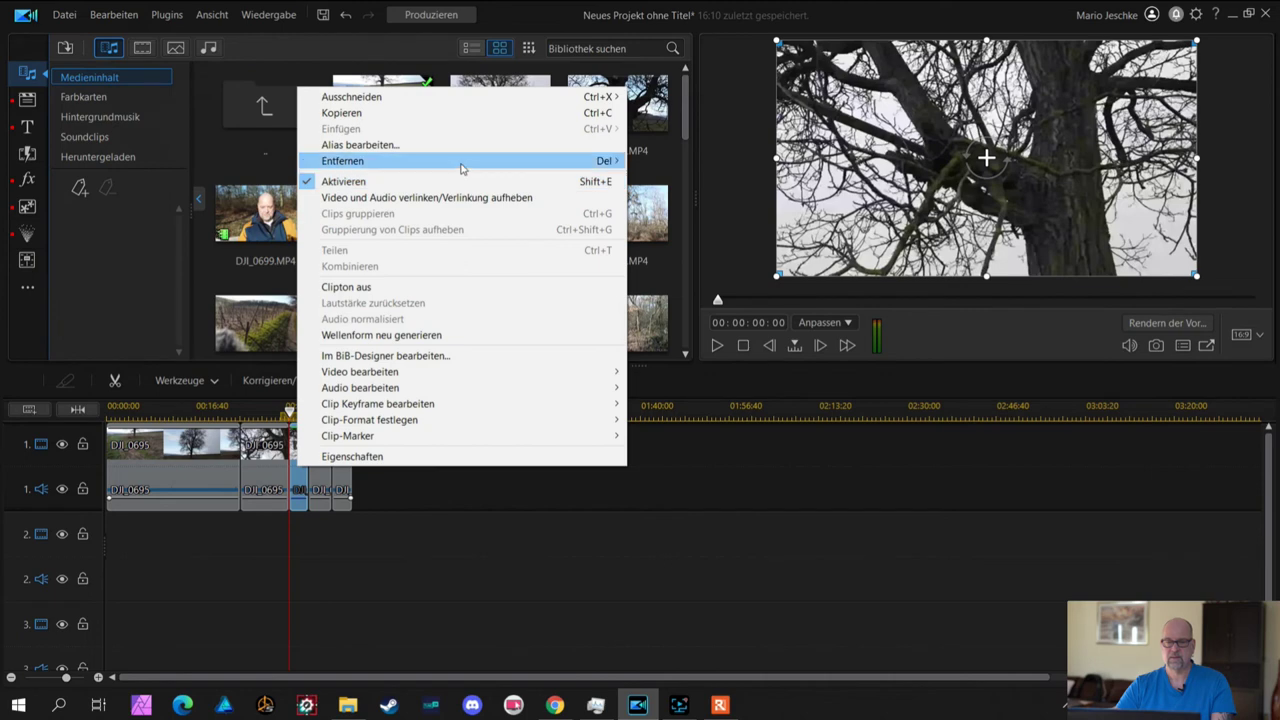
pyautogui.moveTo(463, 161)
pyautogui.click(707, 177)
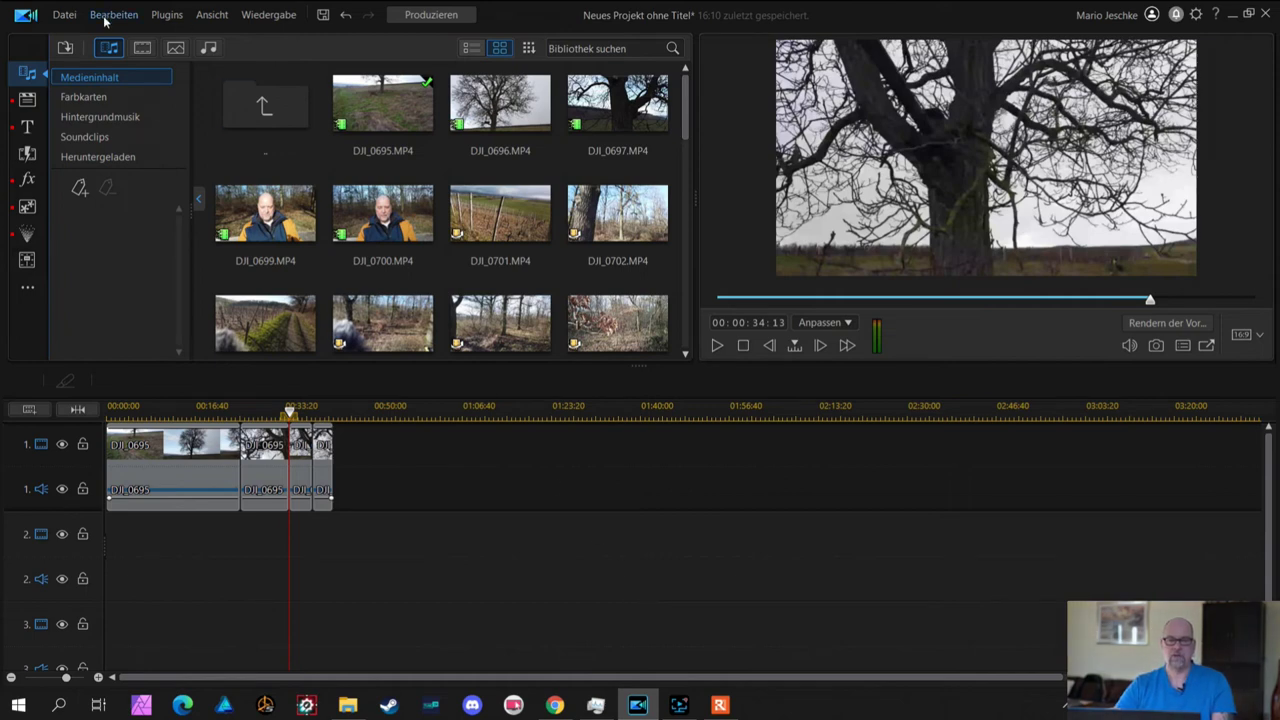
# Undo all removals and splits on track 1 back to the single, uncut DJI_0695 clip
pyautogui.click(345, 16)
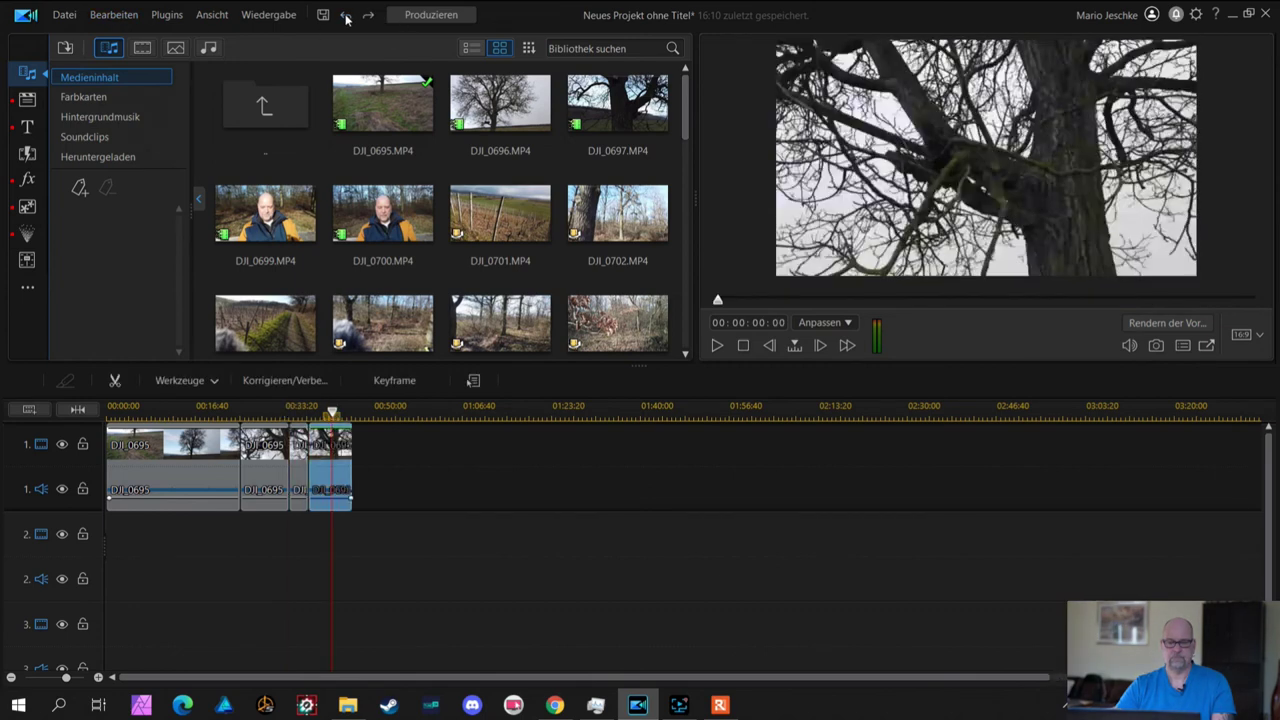
pyautogui.click(345, 16)
pyautogui.click(345, 16)
pyautogui.click(345, 16)
pyautogui.click(345, 16)
pyautogui.click(345, 16)
pyautogui.click(345, 16)
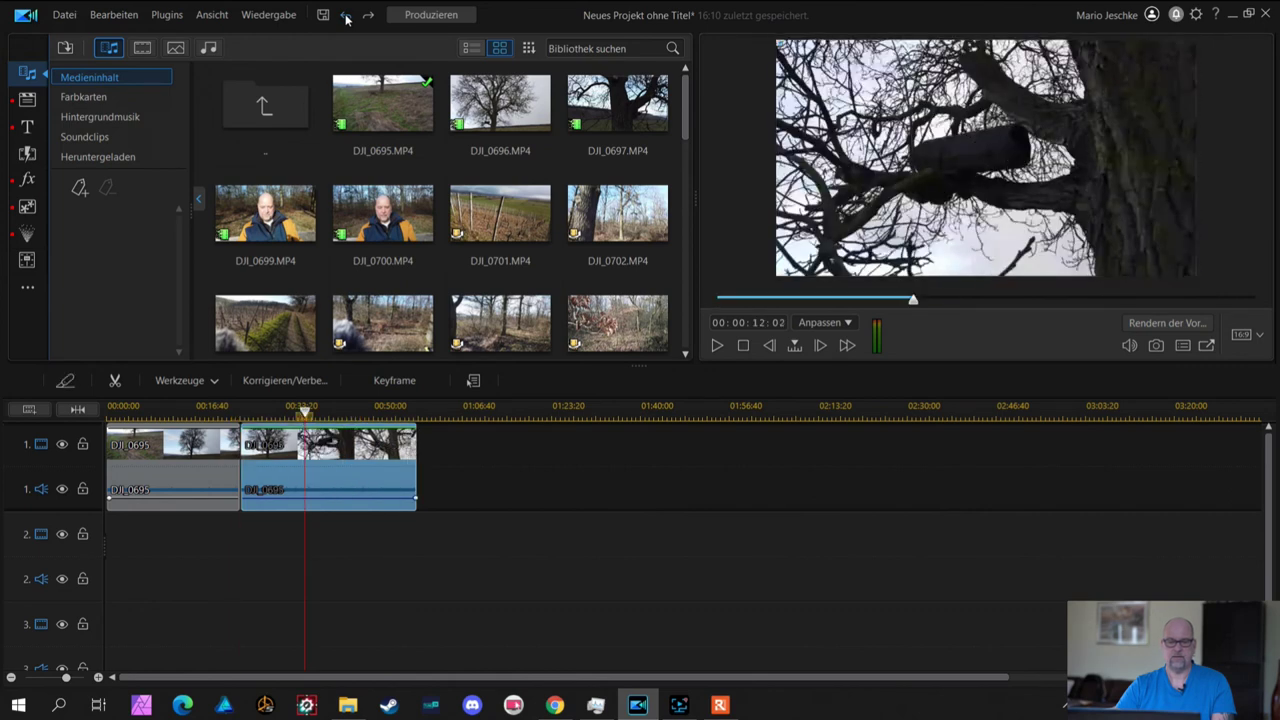
pyautogui.click(345, 16)
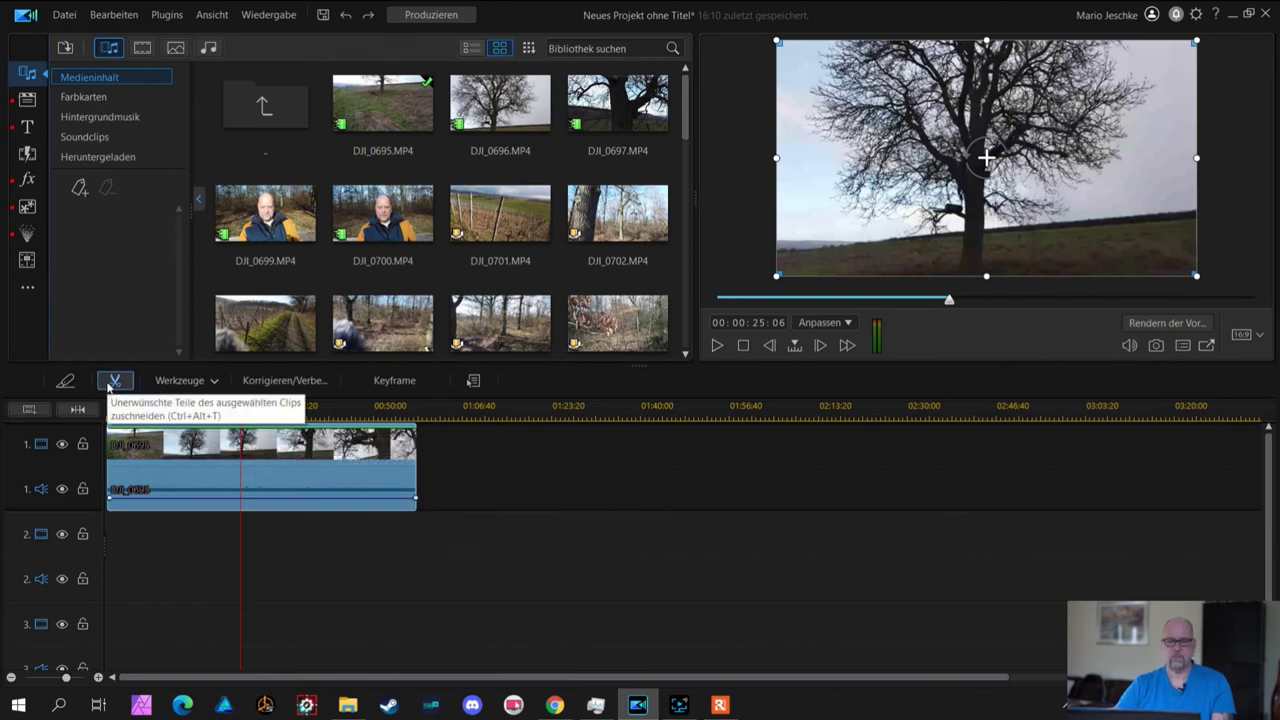
# Open the DJI_0695 clip for multi-trimming and mark a first segment from 00:00:11:03 to 00:00:18:14
pyautogui.click(109, 385)
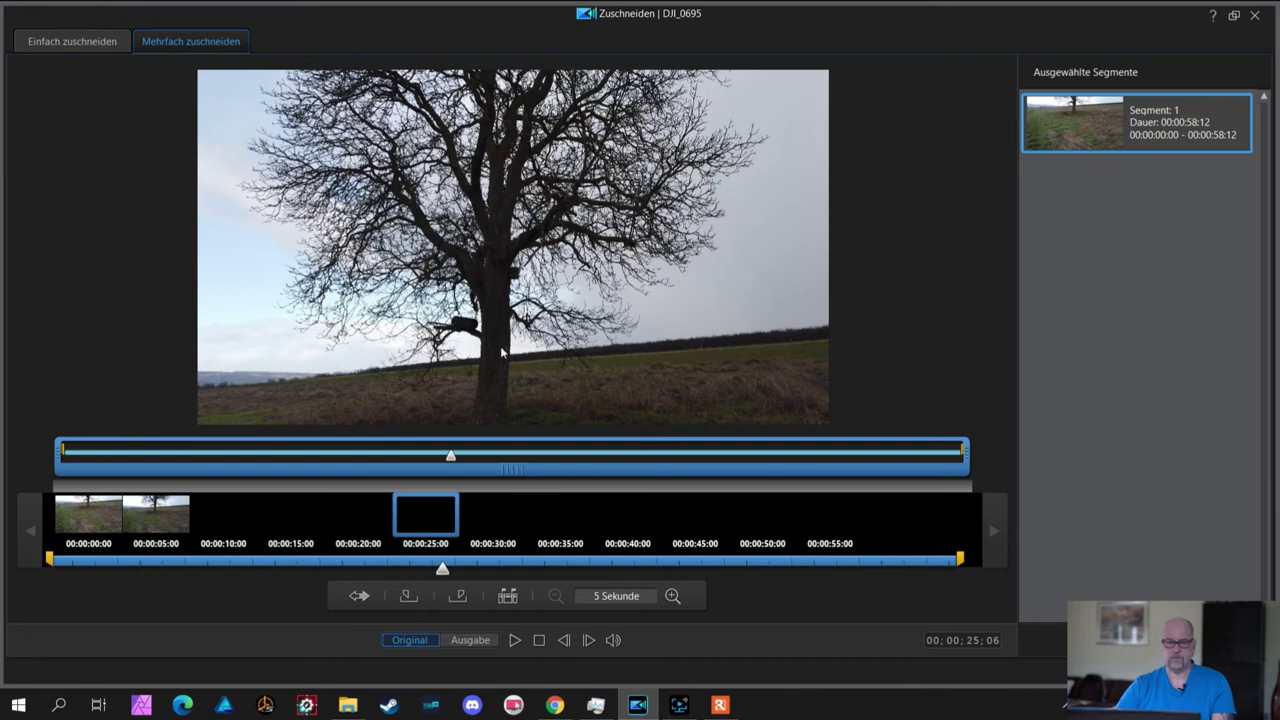
pyautogui.click(137, 565)
pyautogui.moveTo(167, 576); pyautogui.dragTo(106, 591)
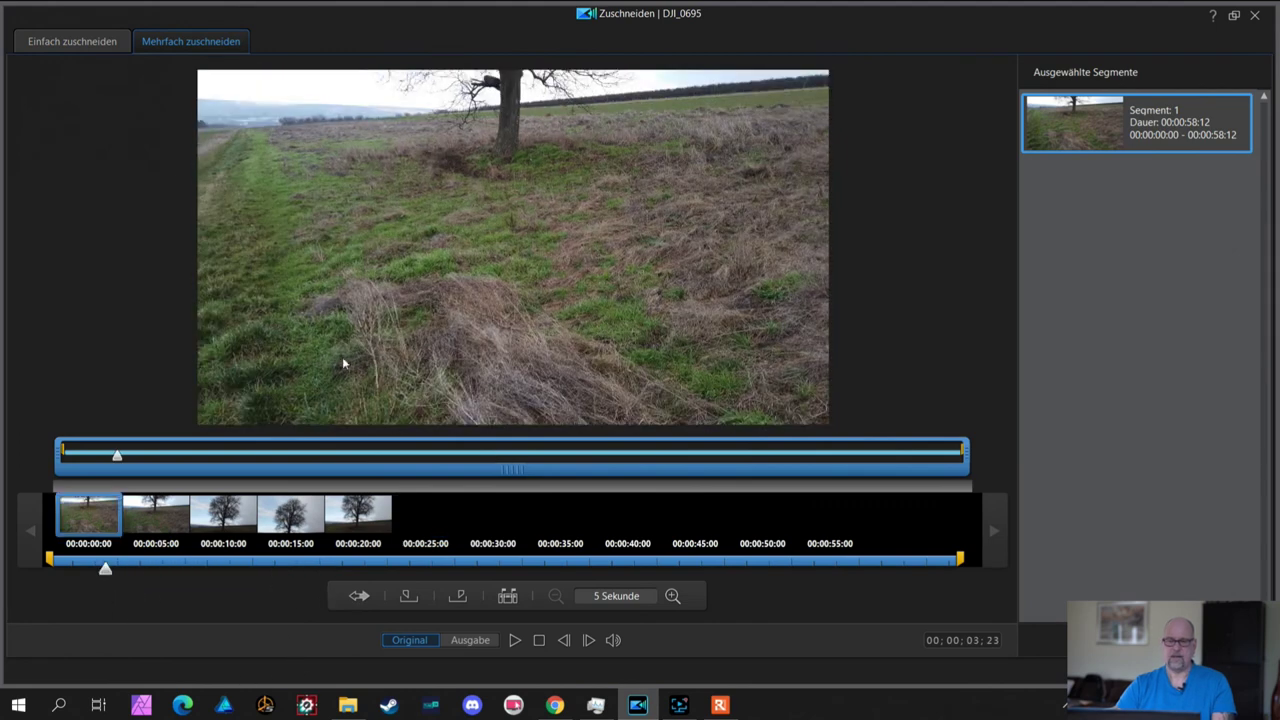
pyautogui.moveTo(100, 575); pyautogui.dragTo(224, 568)
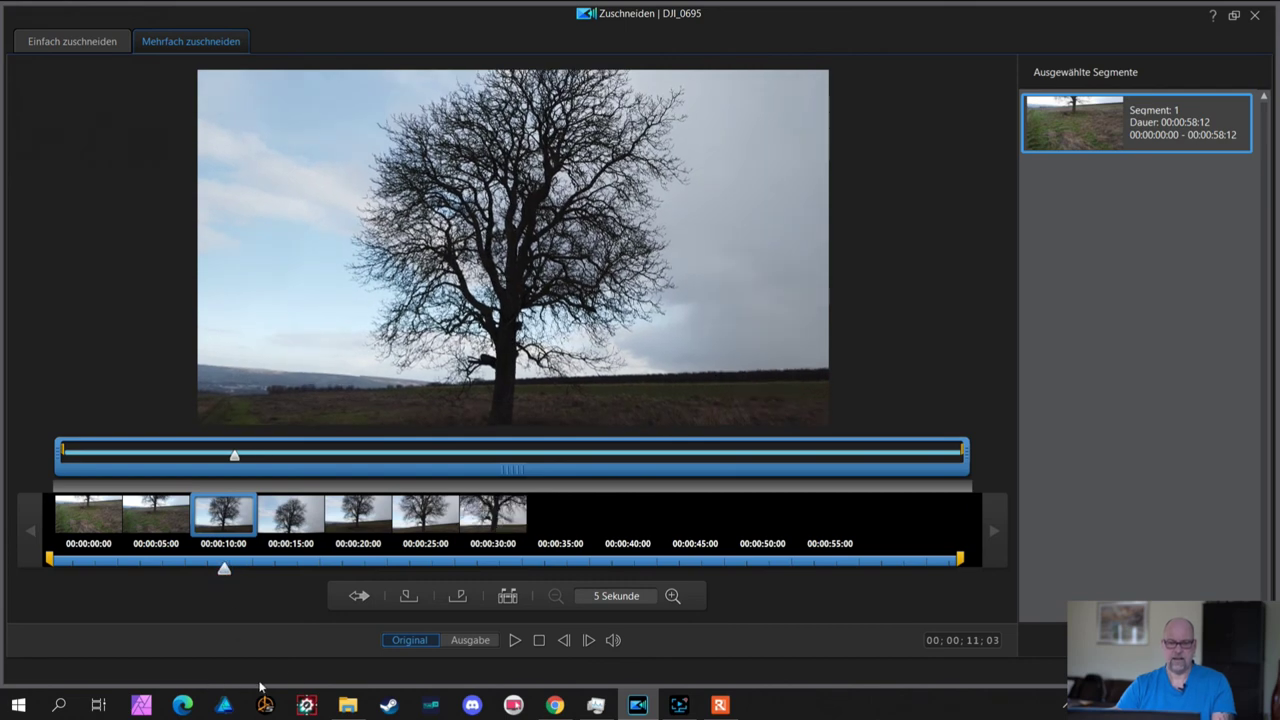
pyautogui.click(410, 597)
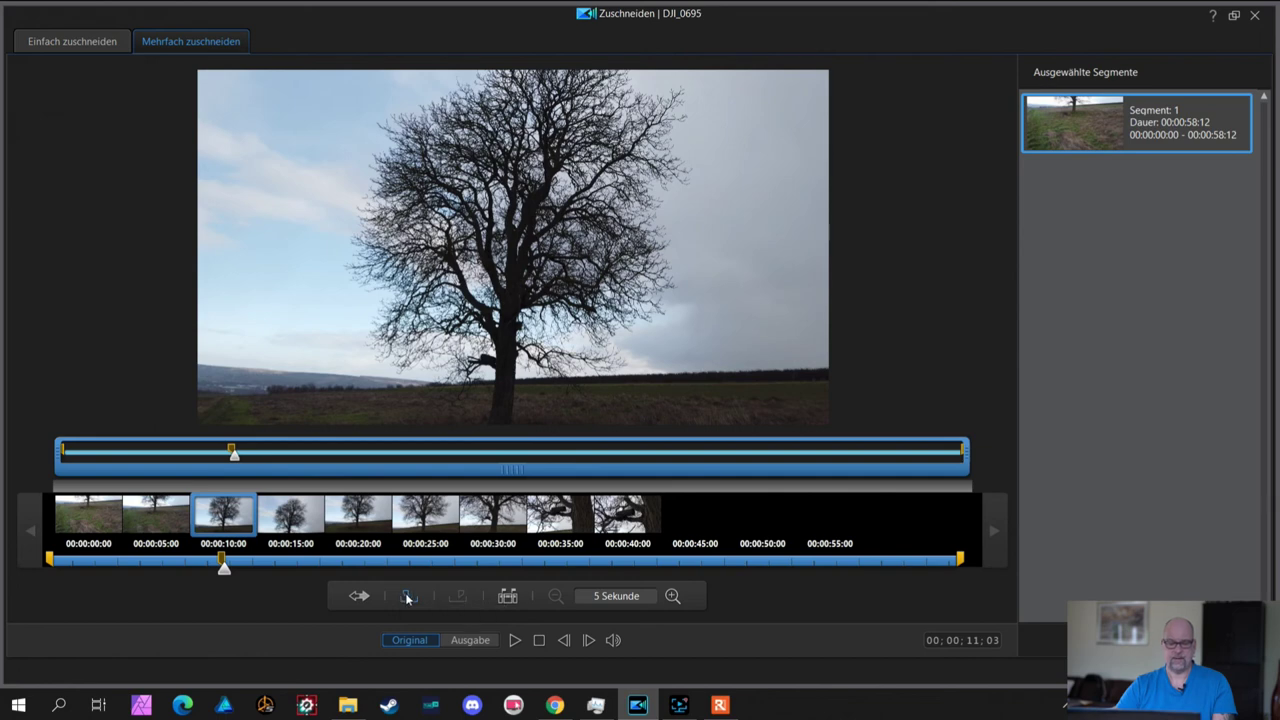
pyautogui.moveTo(224, 575); pyautogui.dragTo(334, 597)
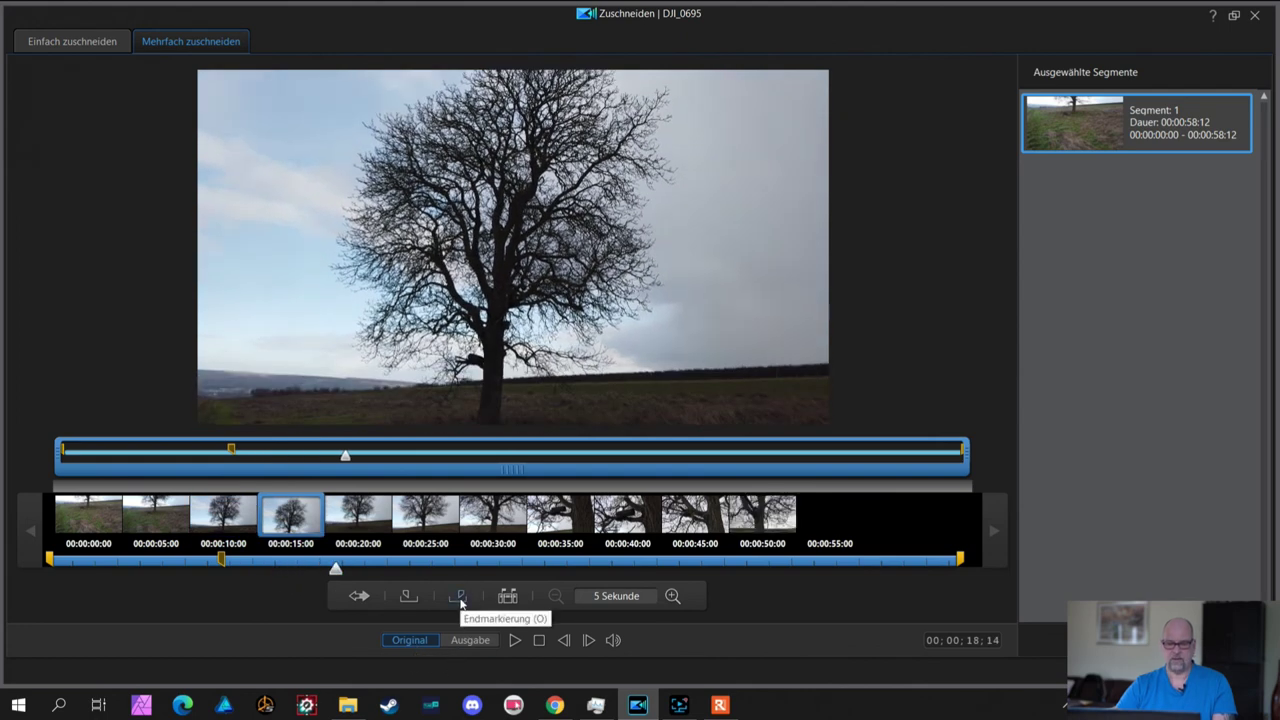
pyautogui.click(461, 601)
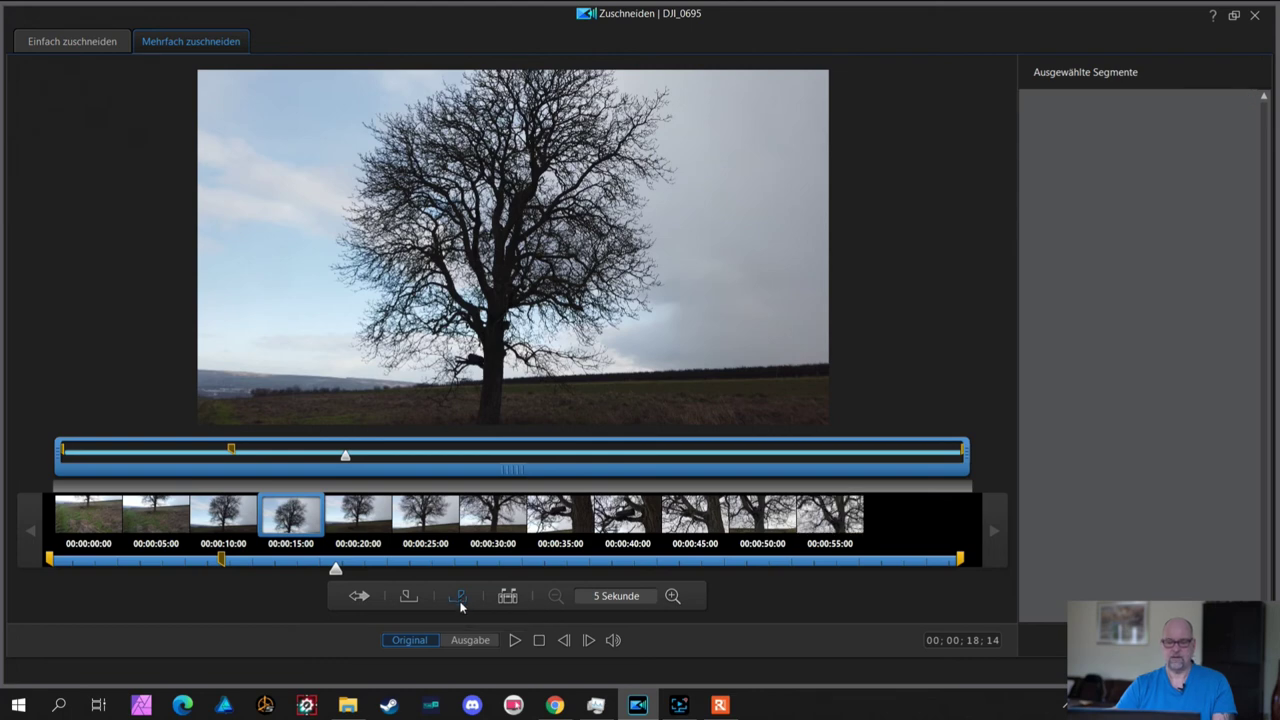
pyautogui.click(460, 601)
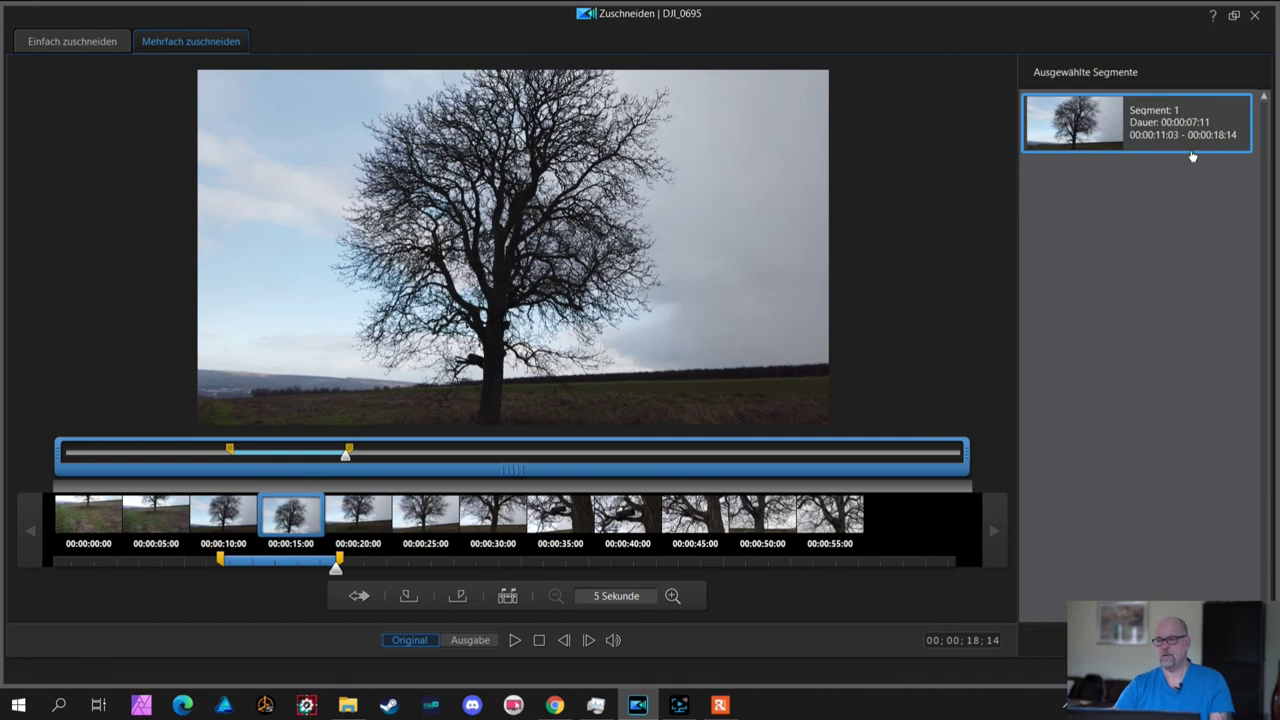
# Mark a second segment from 00:00:33:46 to 00:00:41:15 and apply the multi-trim to the timeline clip
pyautogui.moveTo(336, 568); pyautogui.dragTo(576, 570)
pyautogui.click(403, 602)
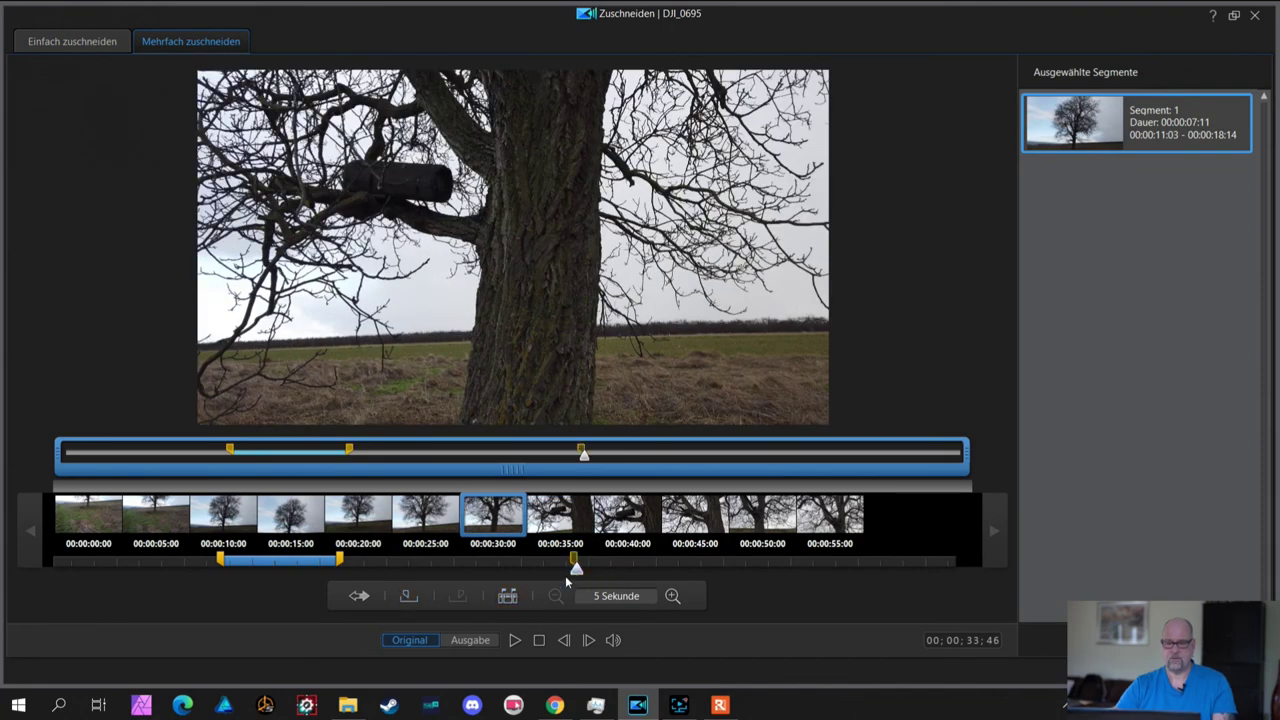
pyautogui.moveTo(576, 570); pyautogui.dragTo(694, 578)
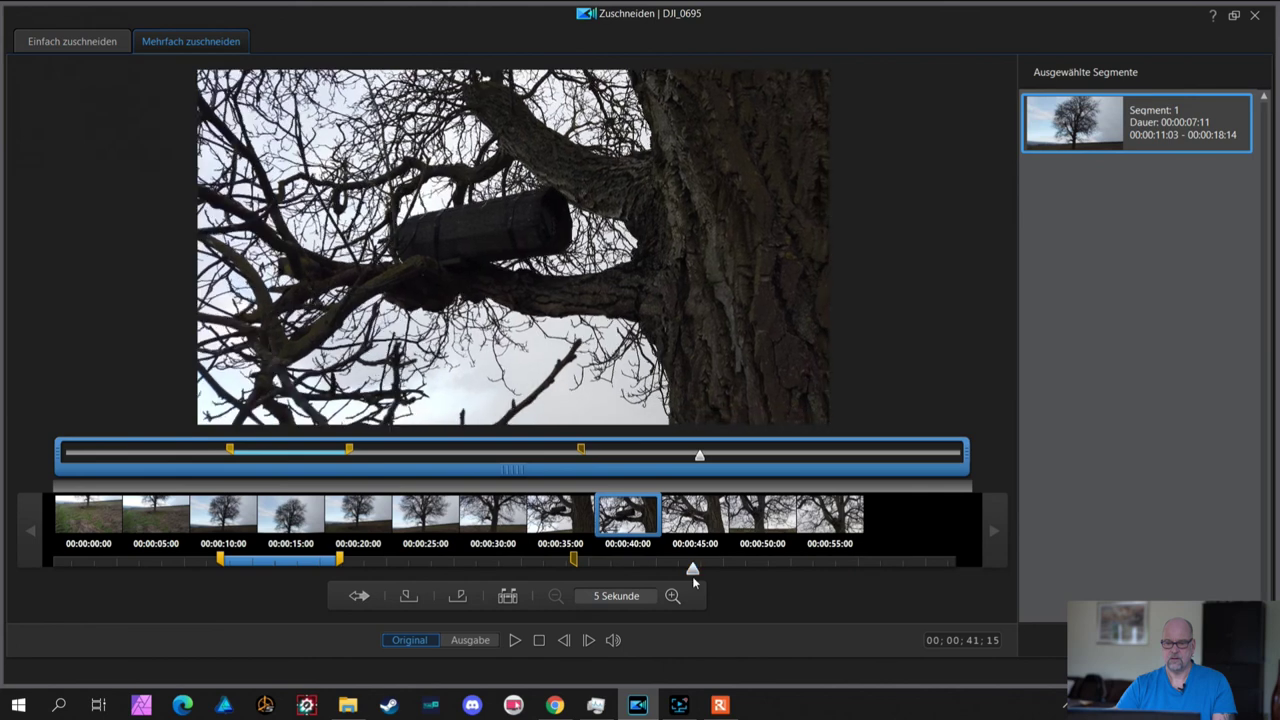
pyautogui.moveTo(715, 710)
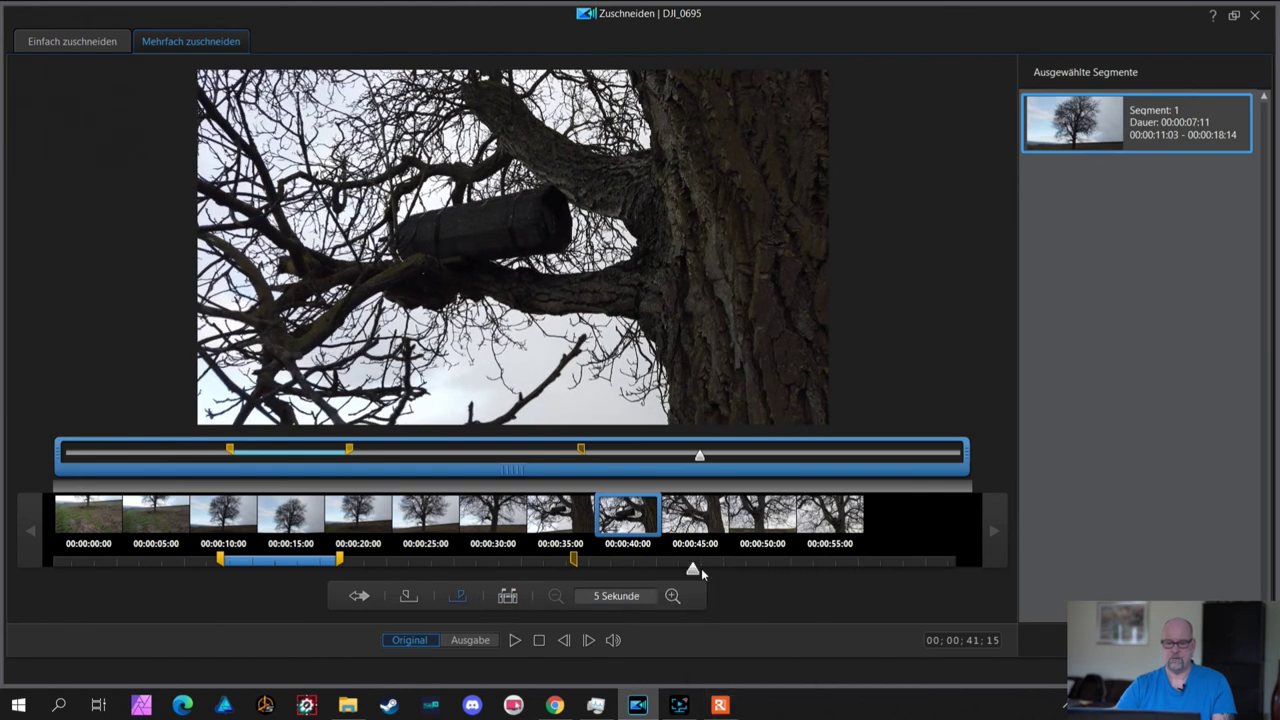
pyautogui.press('o')
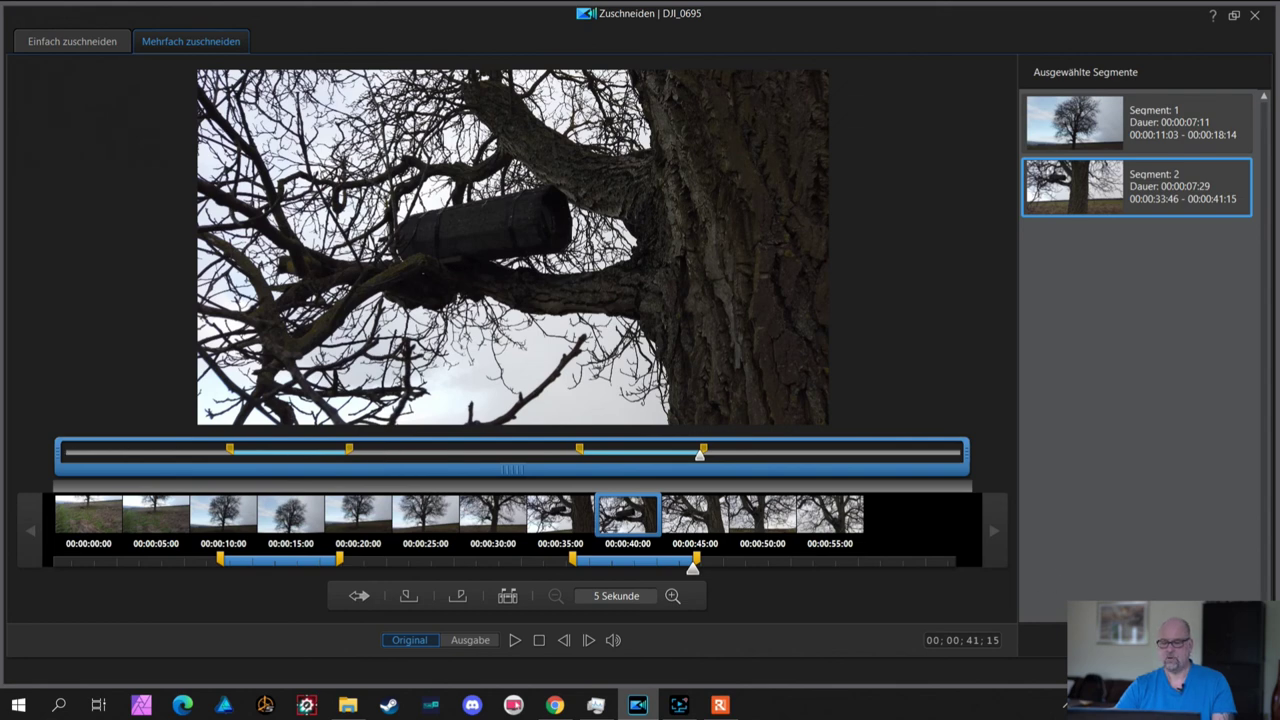
pyautogui.press('Return')
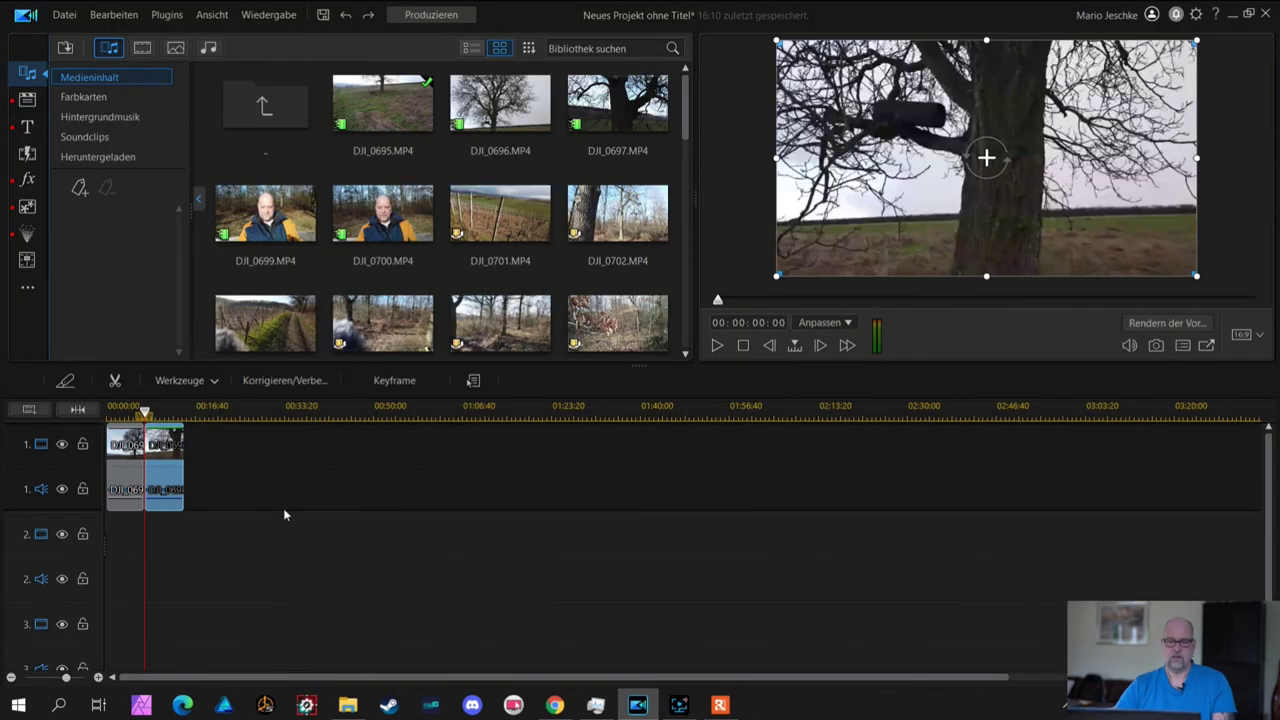